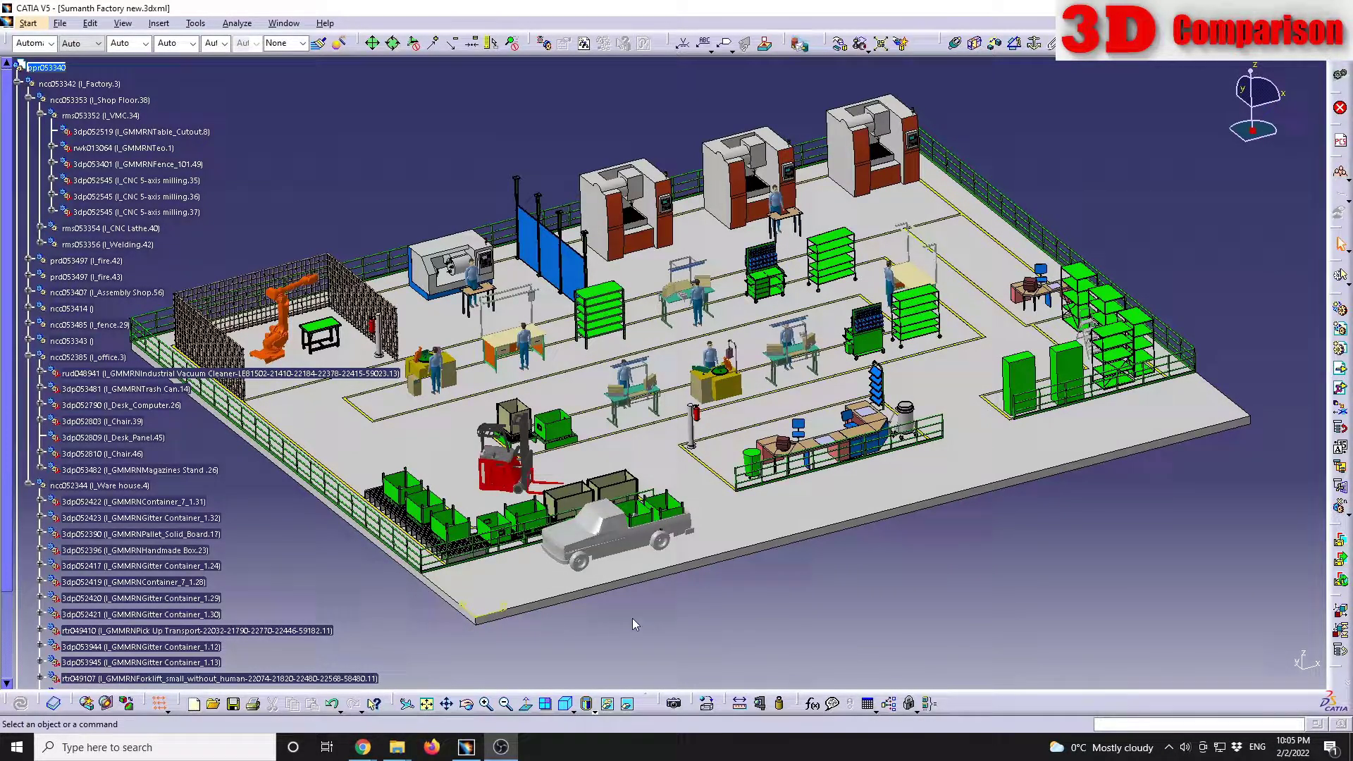
Undock the View toolbar into a floating position and hide it
drag(632, 624, 627, 607)
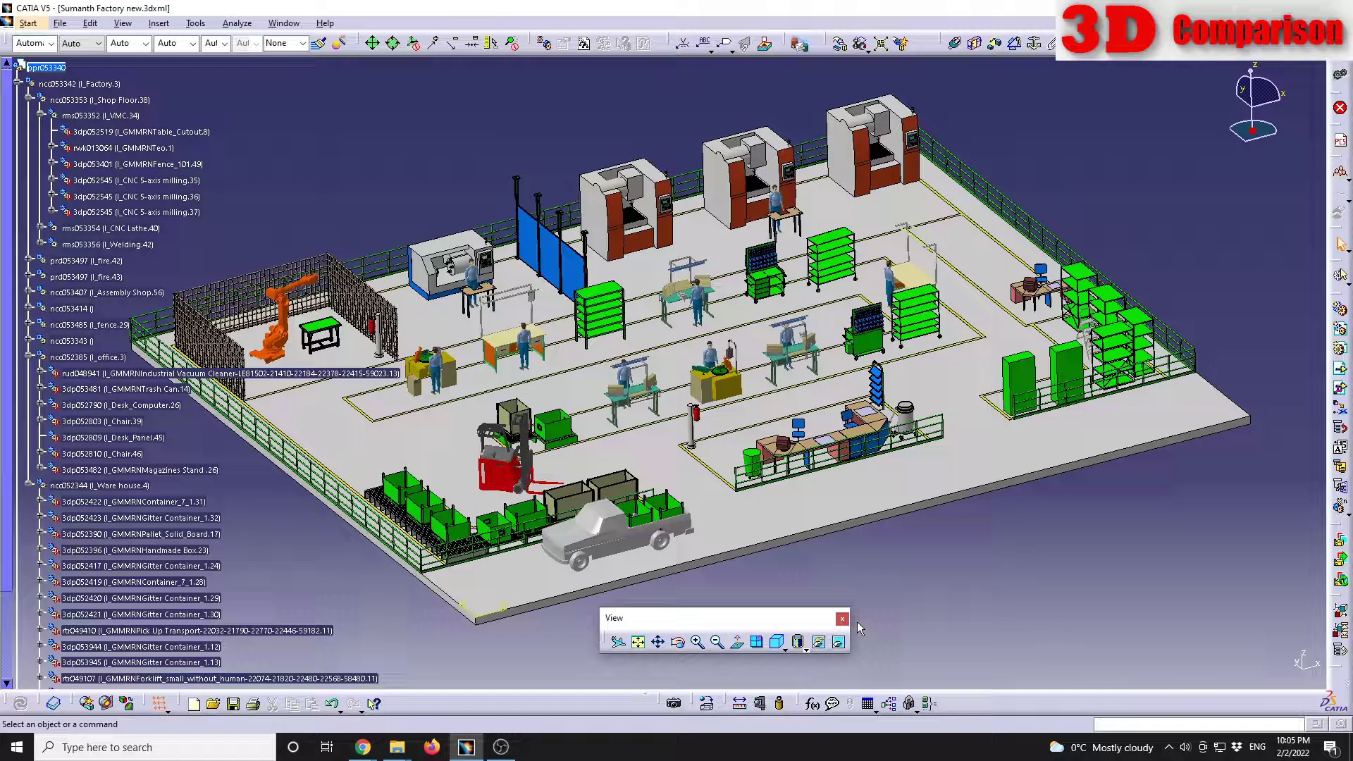
right_click(979, 703)
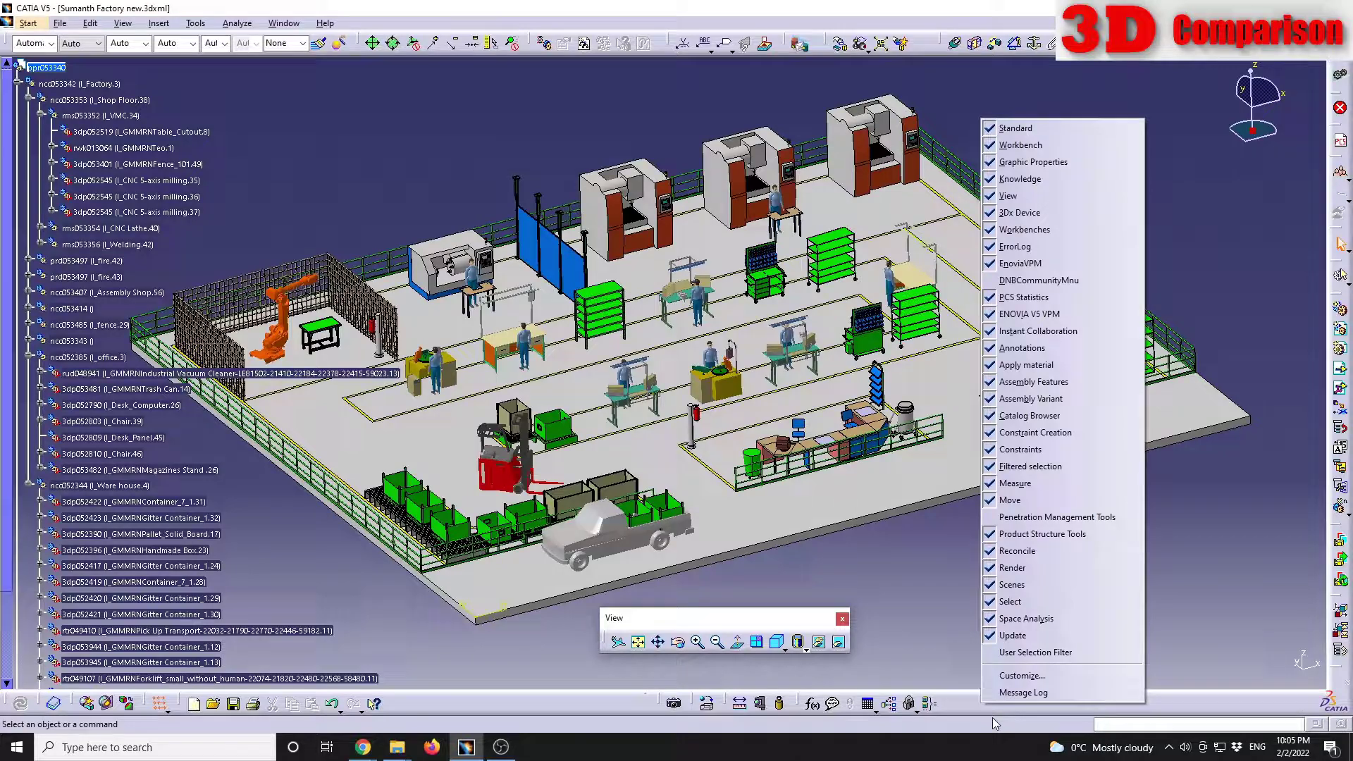
click(1030, 196)
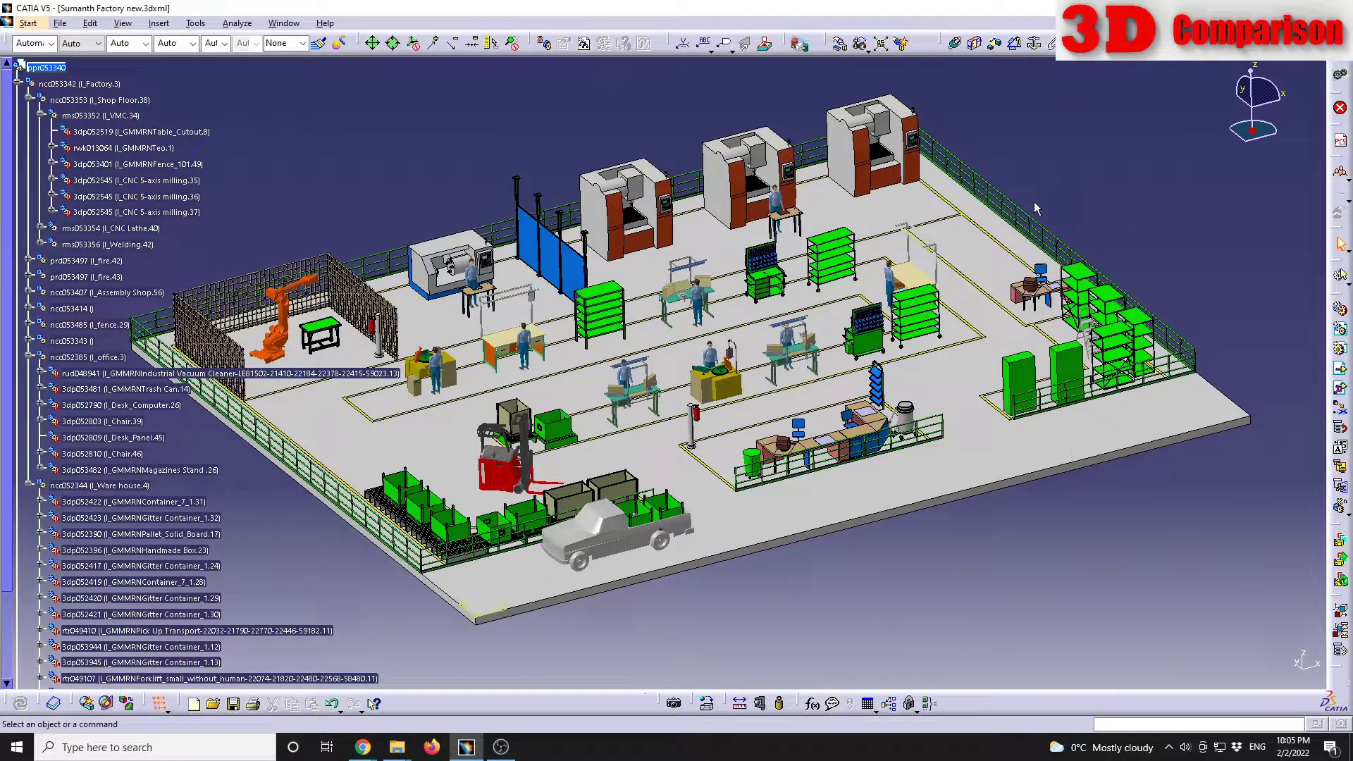
Display the View toolbar again and dock it back among the other toolbars
right_click(1023, 705)
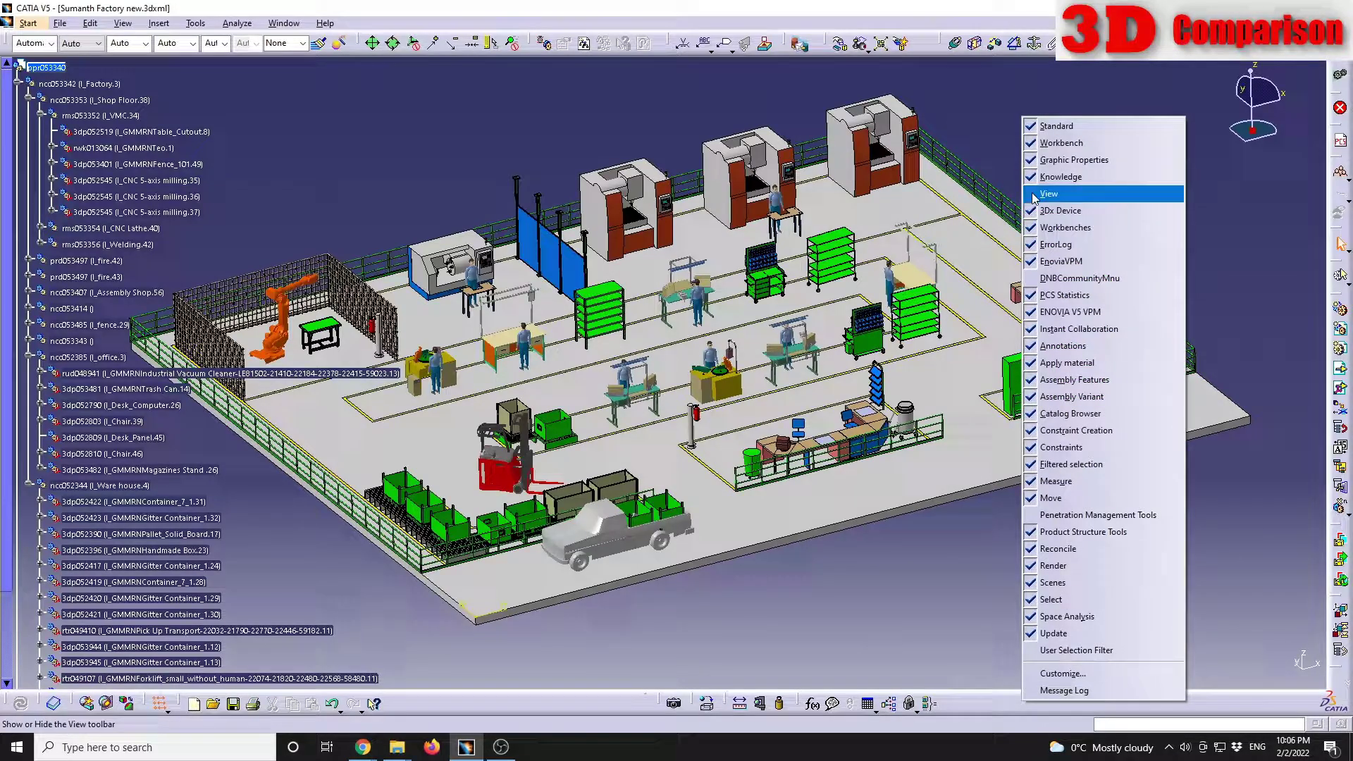
click(1055, 196)
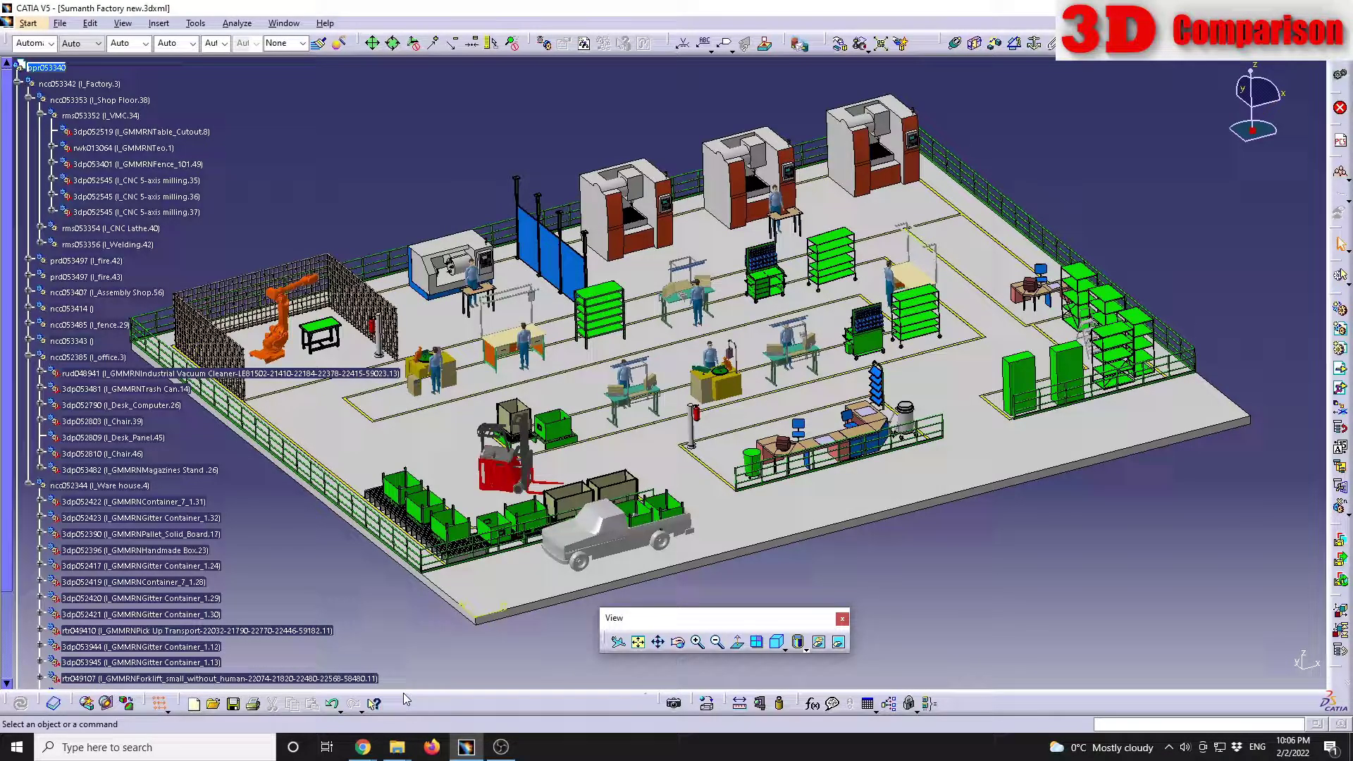
drag(404, 692, 404, 693)
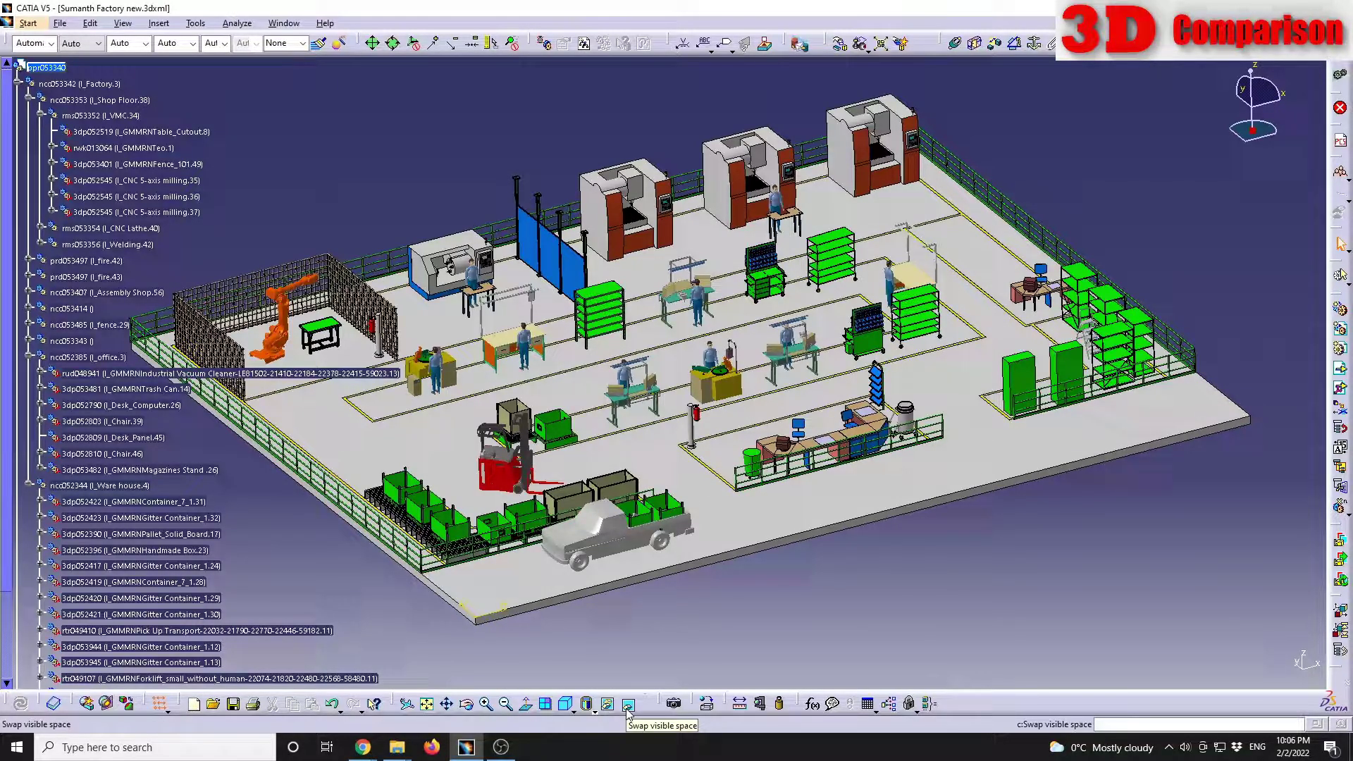
middle_drag(634, 546, 688, 585)
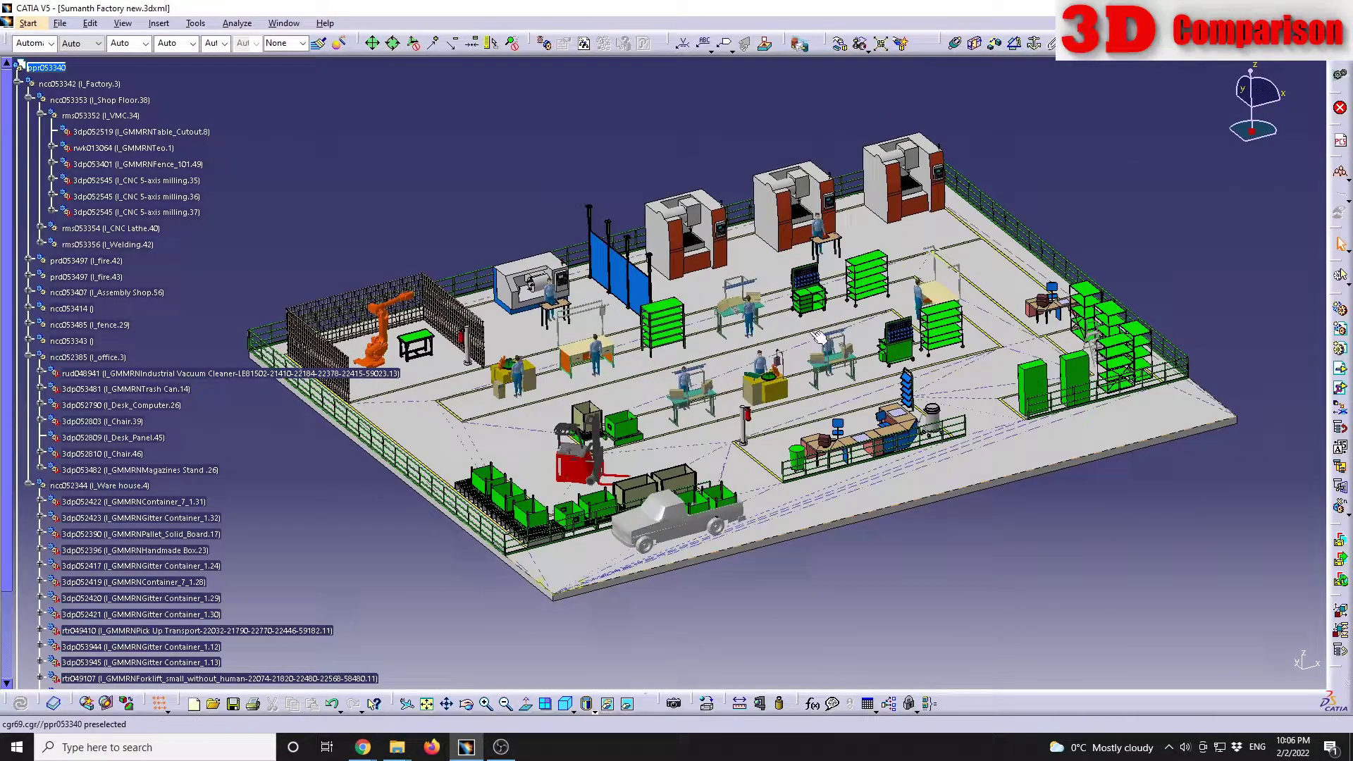
drag(255, 90, 592, 224)
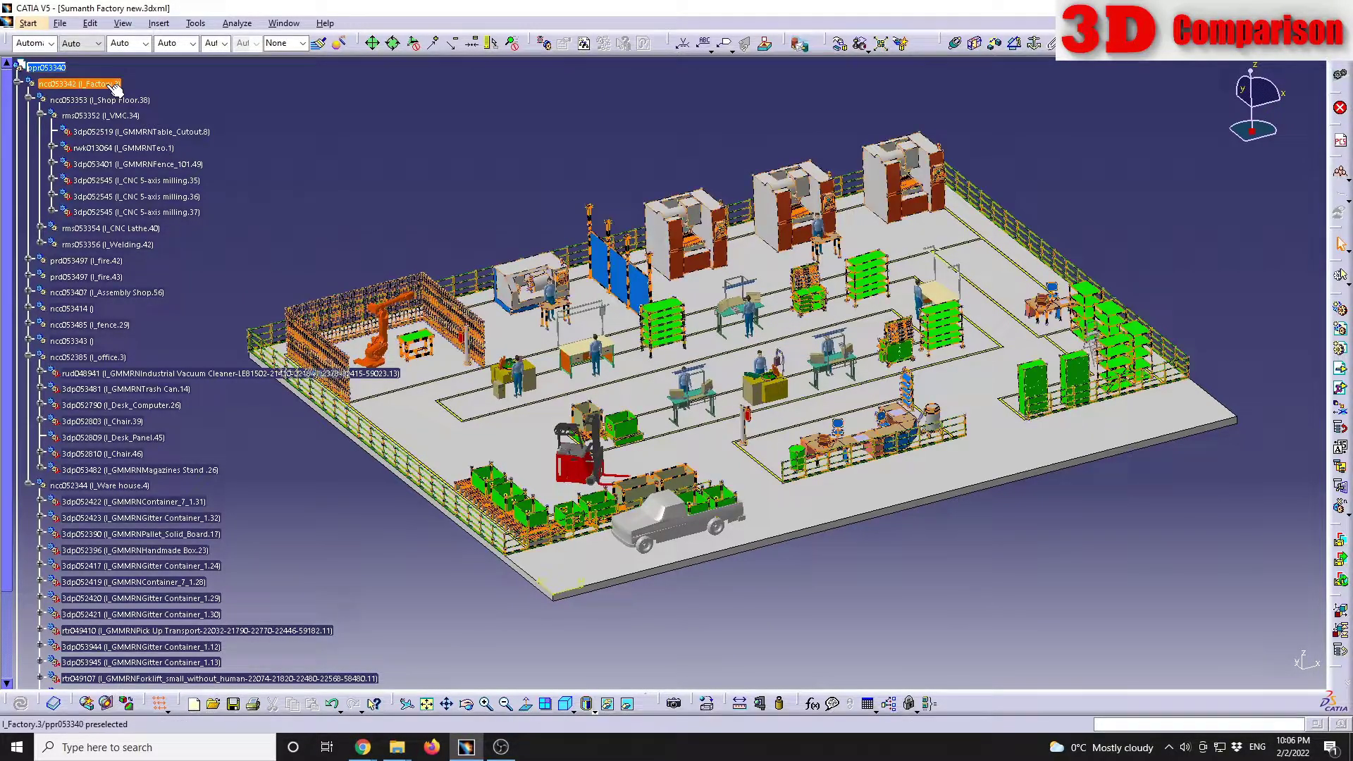
right_click(55, 67)
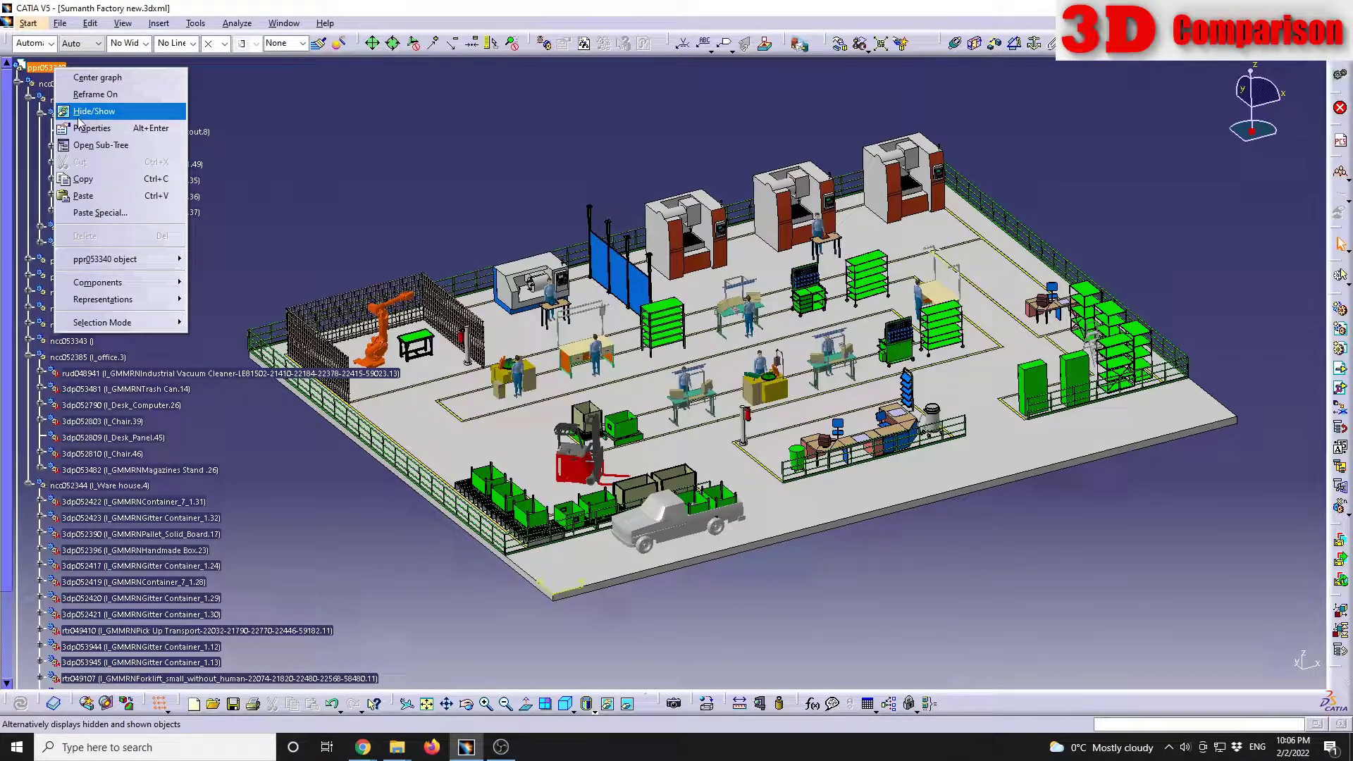
click(446, 162)
click(455, 157)
Swap to the hidden space to inspect its contents and return to the visible space
middle_drag(603, 477, 712, 416)
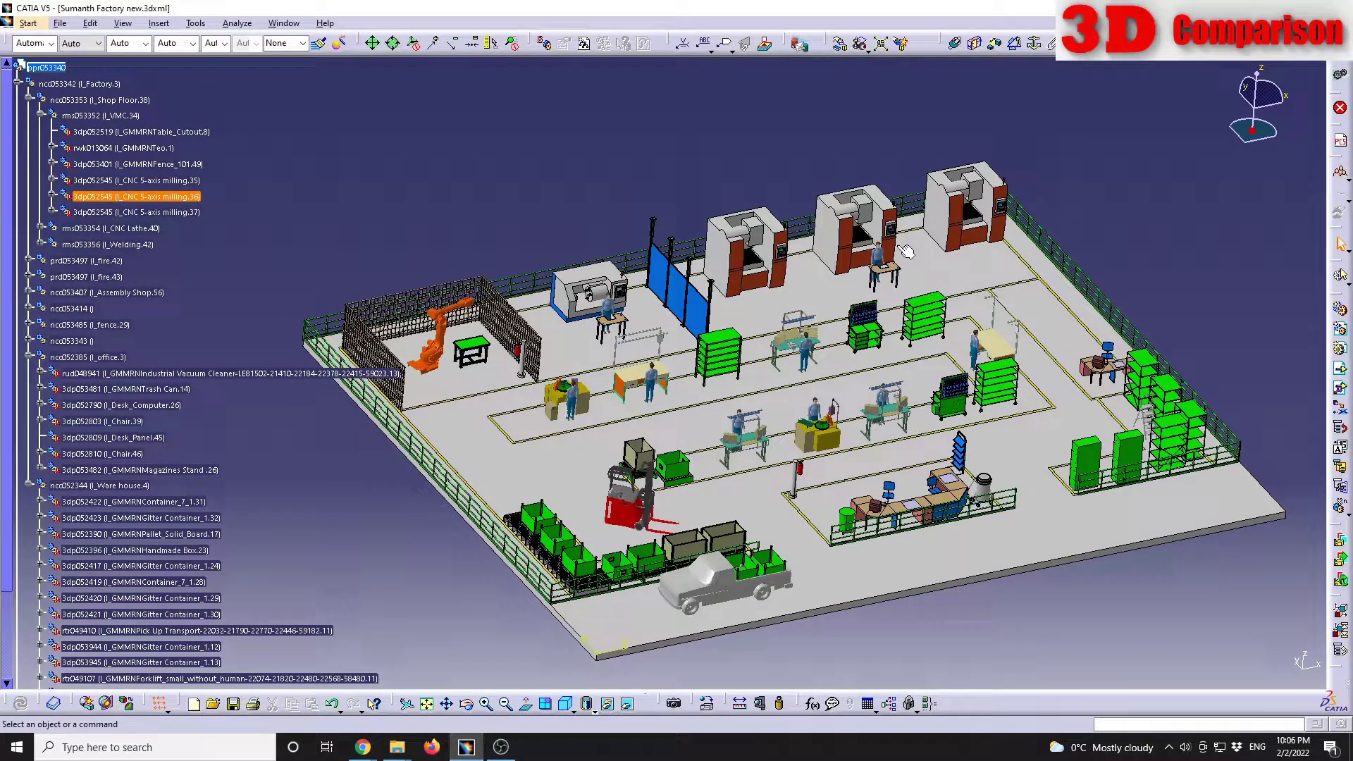
click(629, 704)
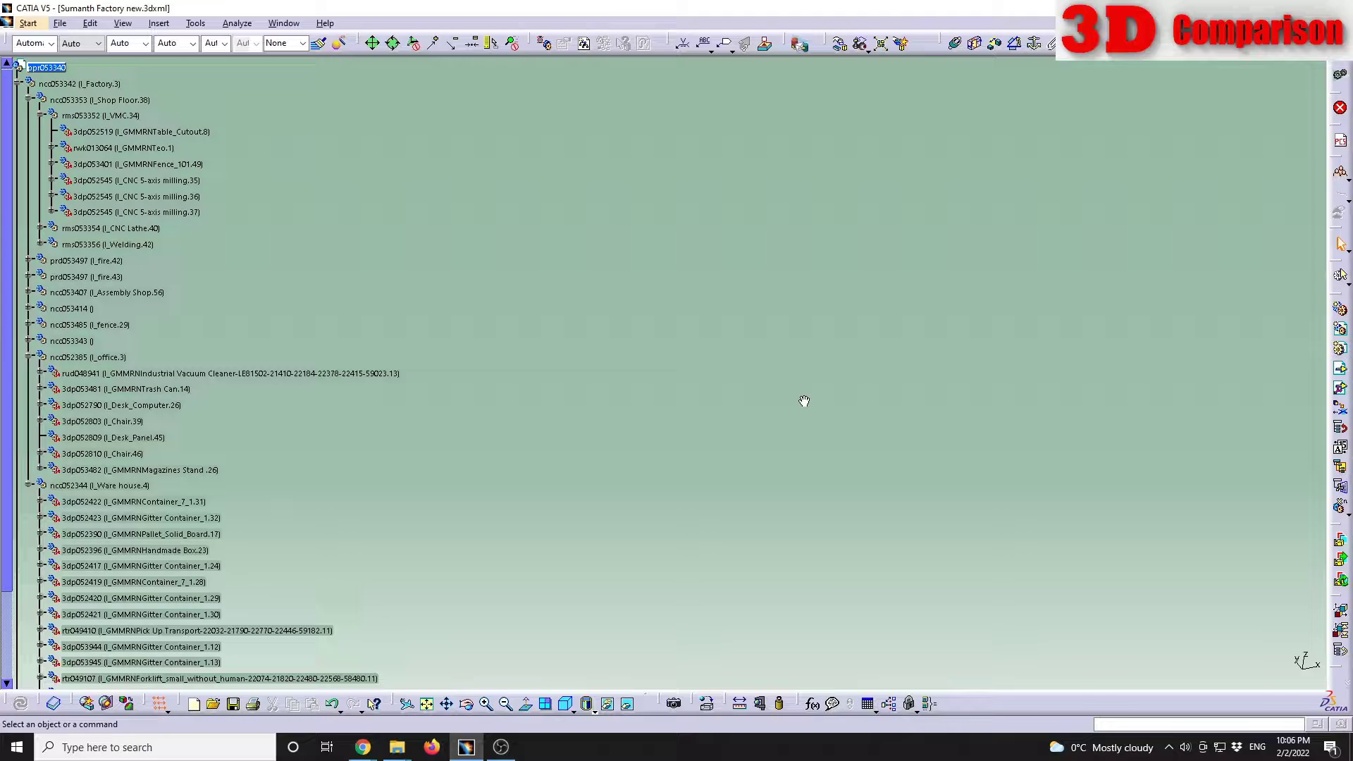
click(627, 704)
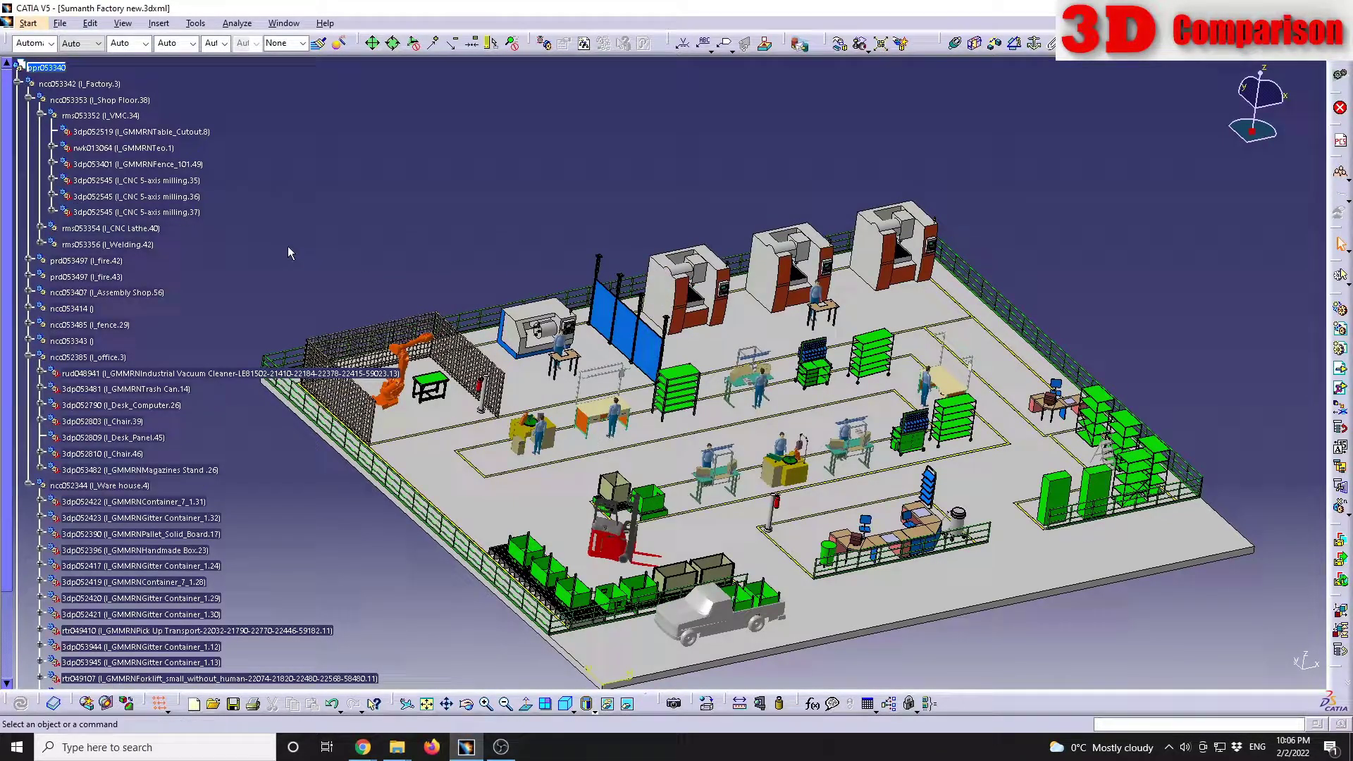
Hide the three CNC 5-axis milling machines (.35, .36 and .37) of the VMC group together
click(127, 213)
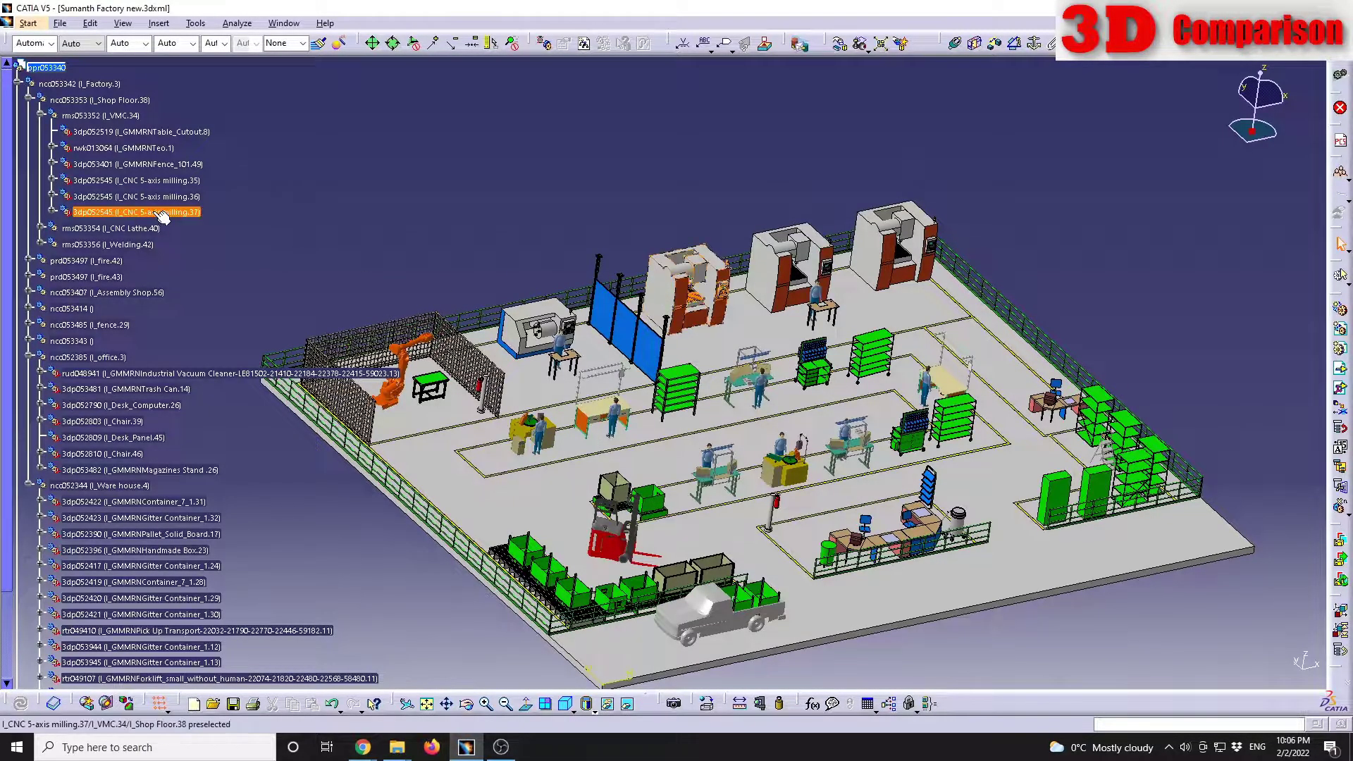
ctrl+click(161, 198)
ctrl+click(181, 182)
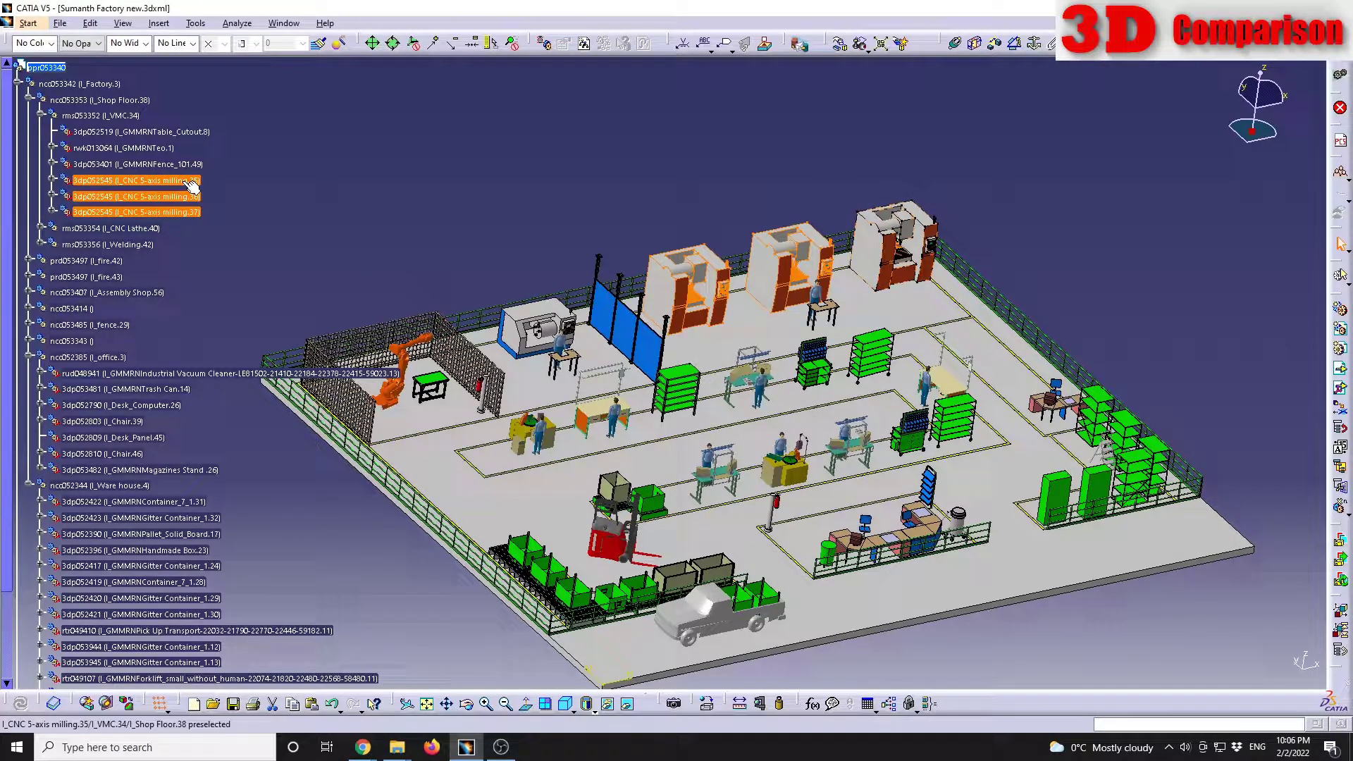
right_click(191, 184)
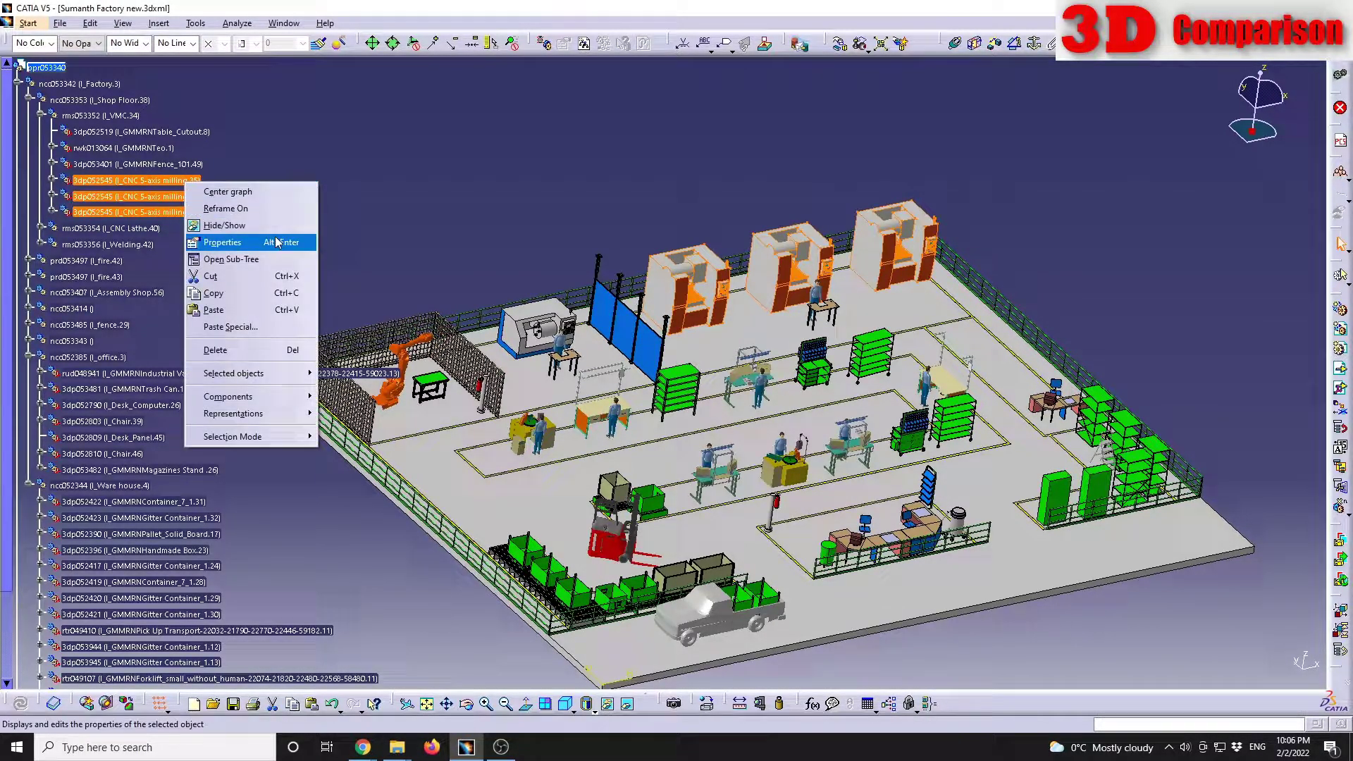
click(218, 225)
Inspect the emptied machine area, view the milling machines in the hidden space, and return to the visible space
middle_drag(739, 423, 548, 580)
click(548, 580)
middle_drag(548, 580, 683, 411)
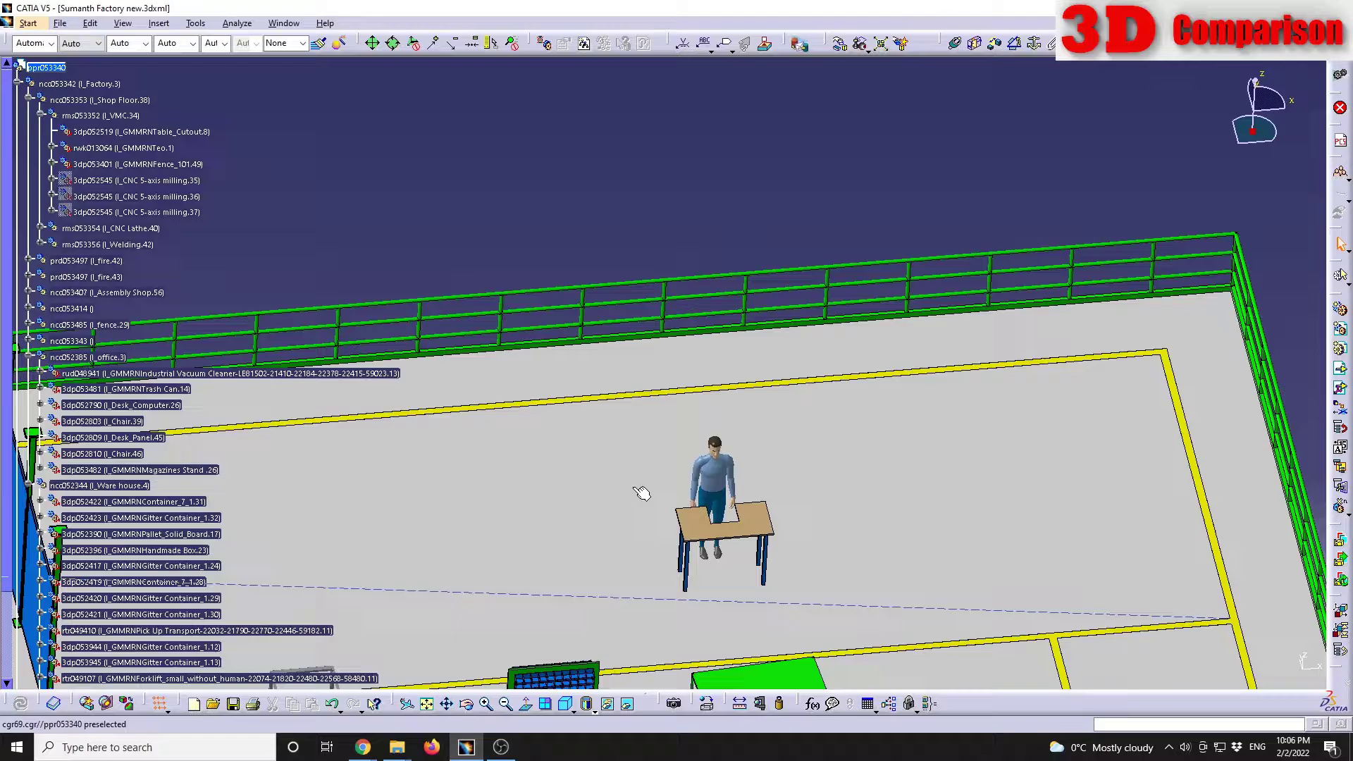
click(691, 432)
middle_drag(634, 488, 670, 586)
click(627, 705)
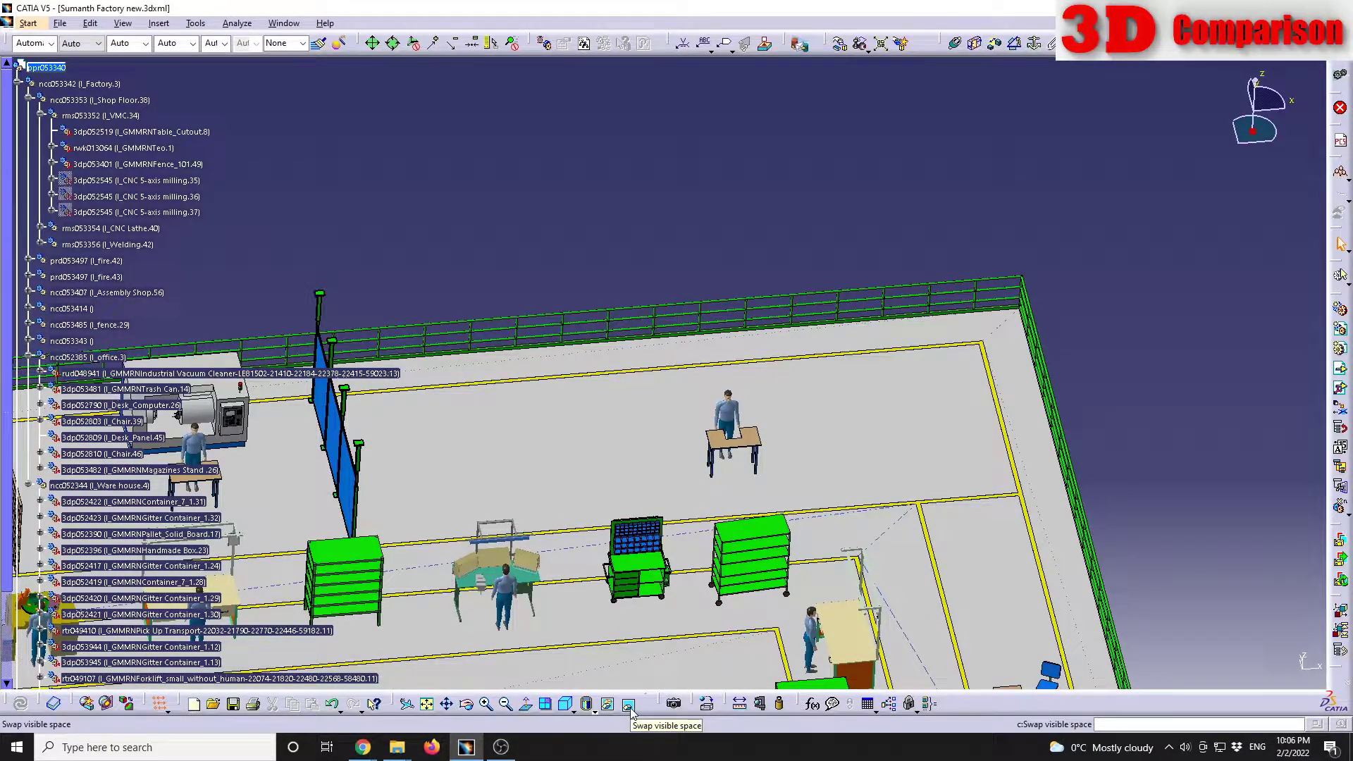
click(631, 708)
middle_drag(722, 488, 839, 349)
middle_drag(646, 395, 868, 485)
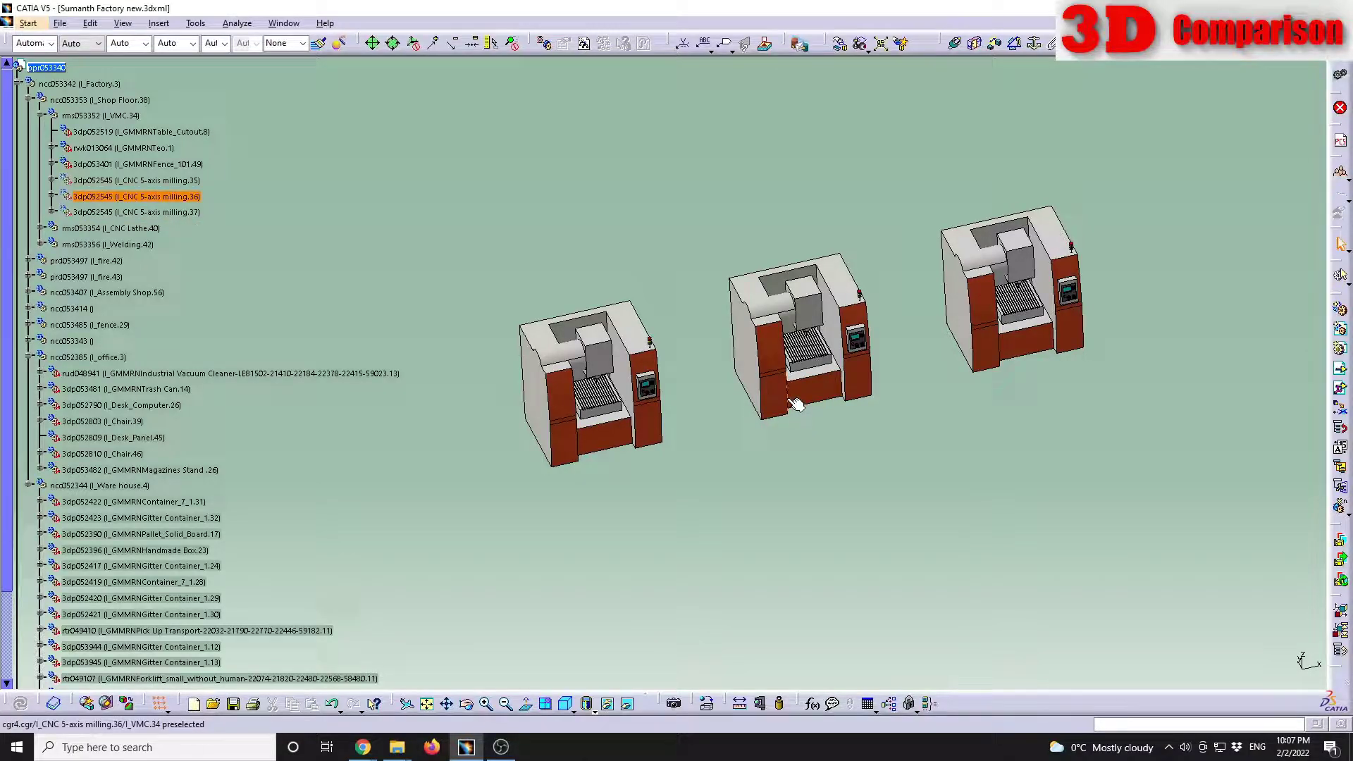
click(626, 704)
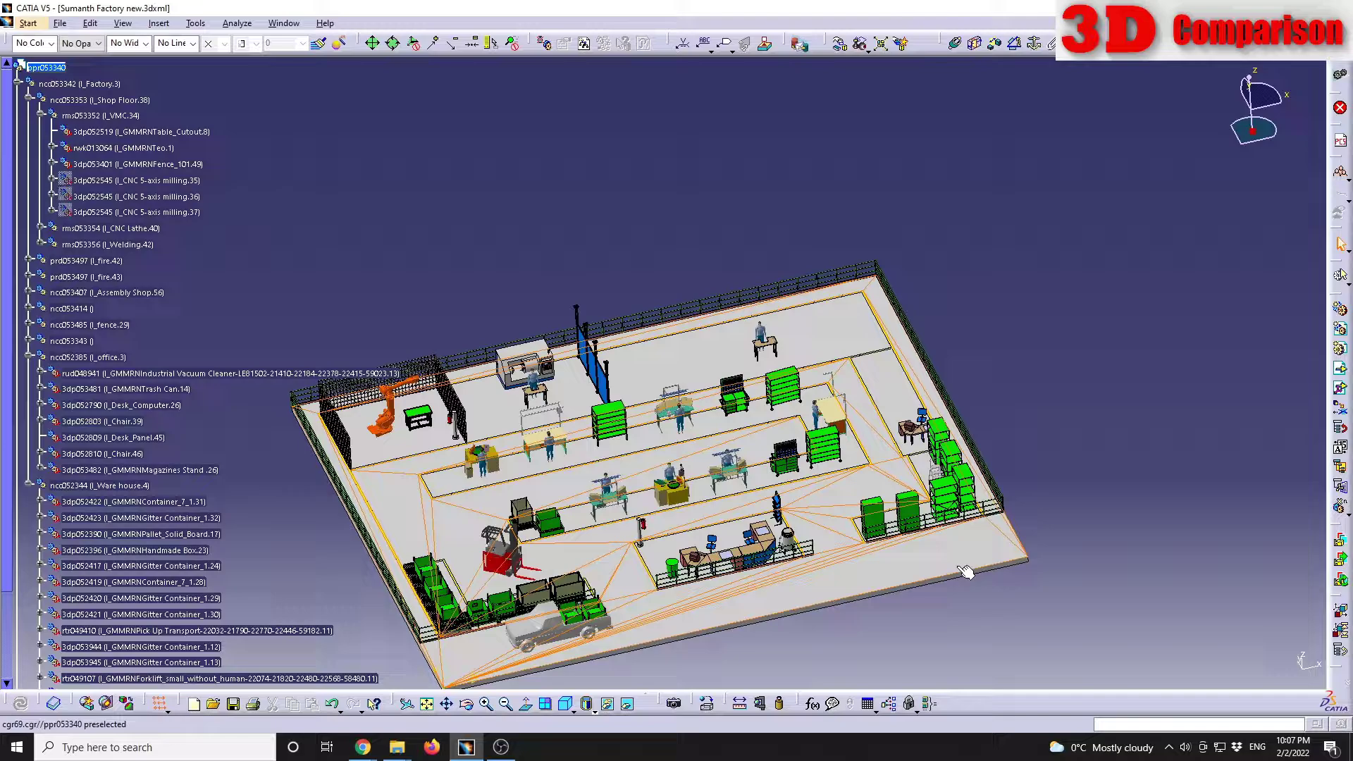
Locate the factory floor part in the specification tree and hide it
right_click(960, 561)
click(1001, 294)
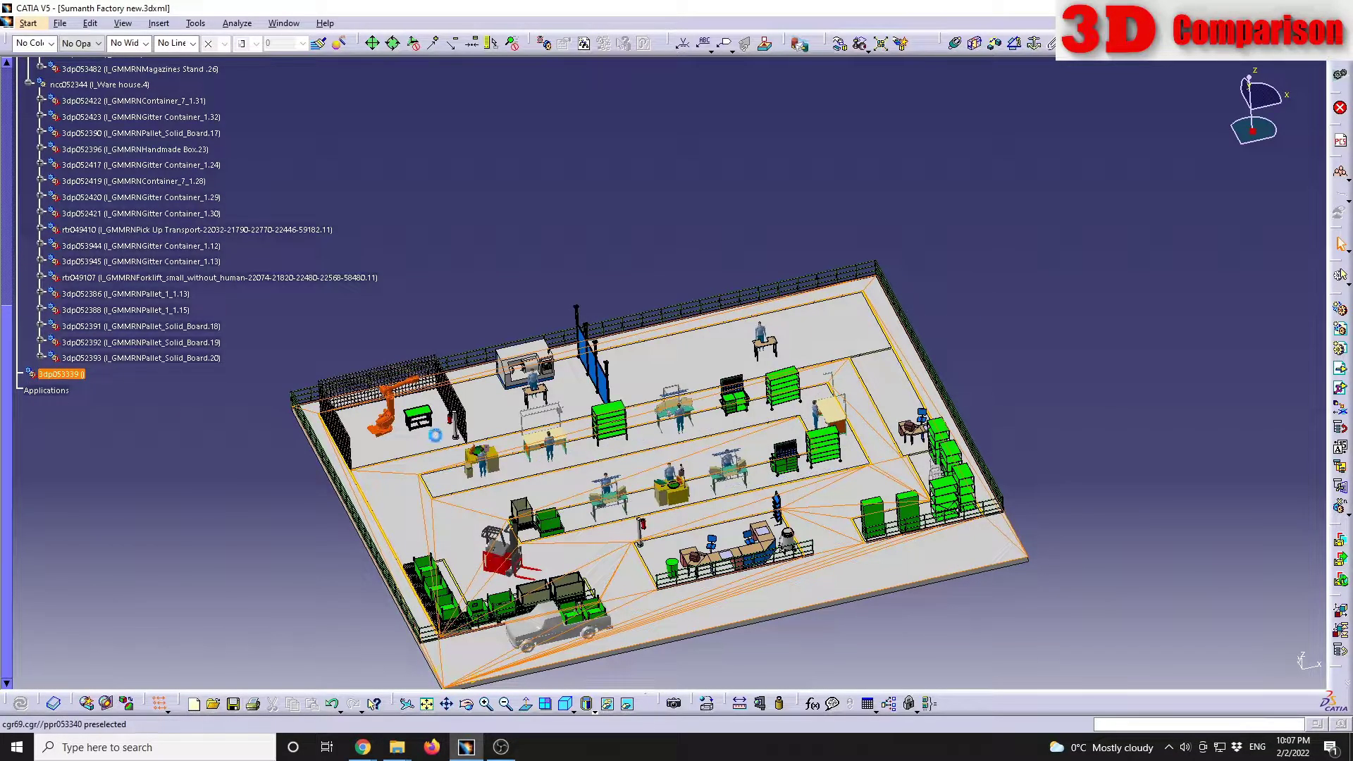
right_click(76, 375)
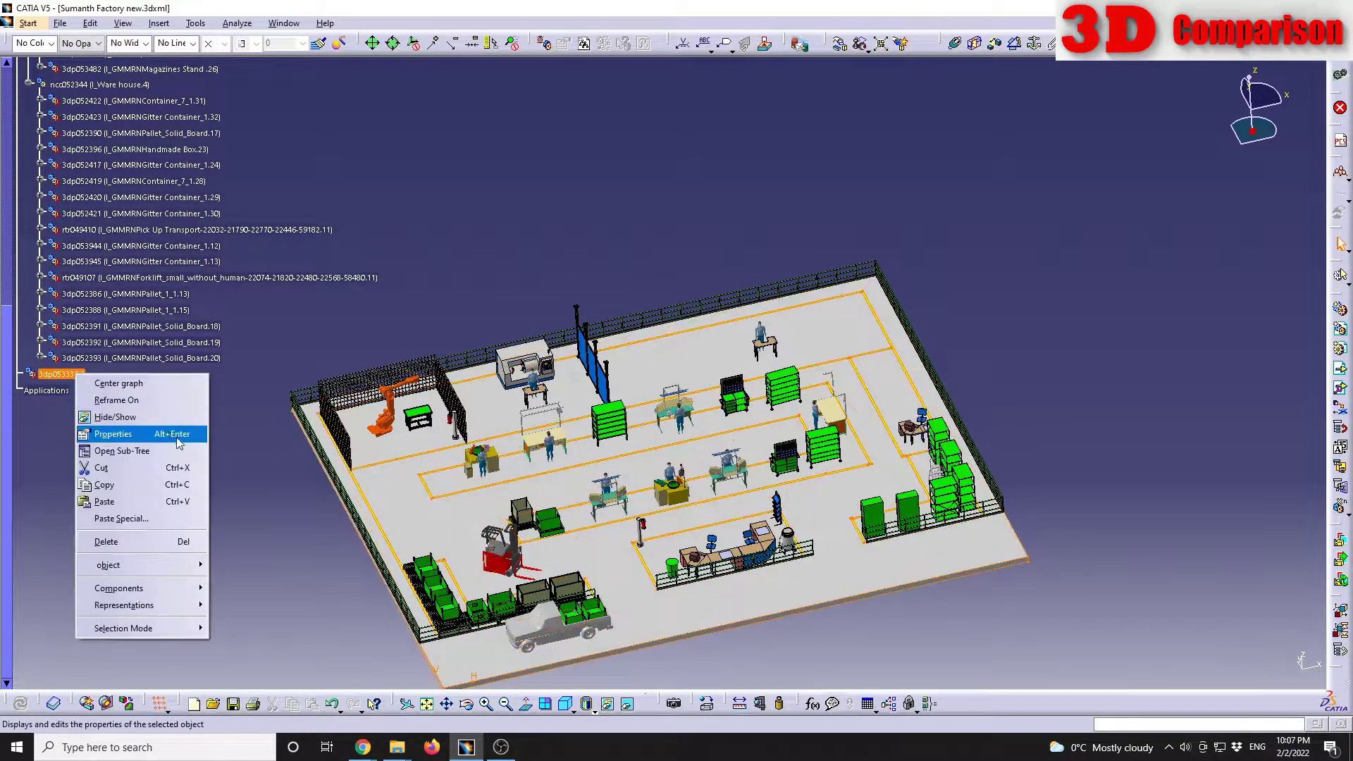
click(139, 417)
Examine the floor and the milling machines in the hidden space and return to the visible space
click(627, 703)
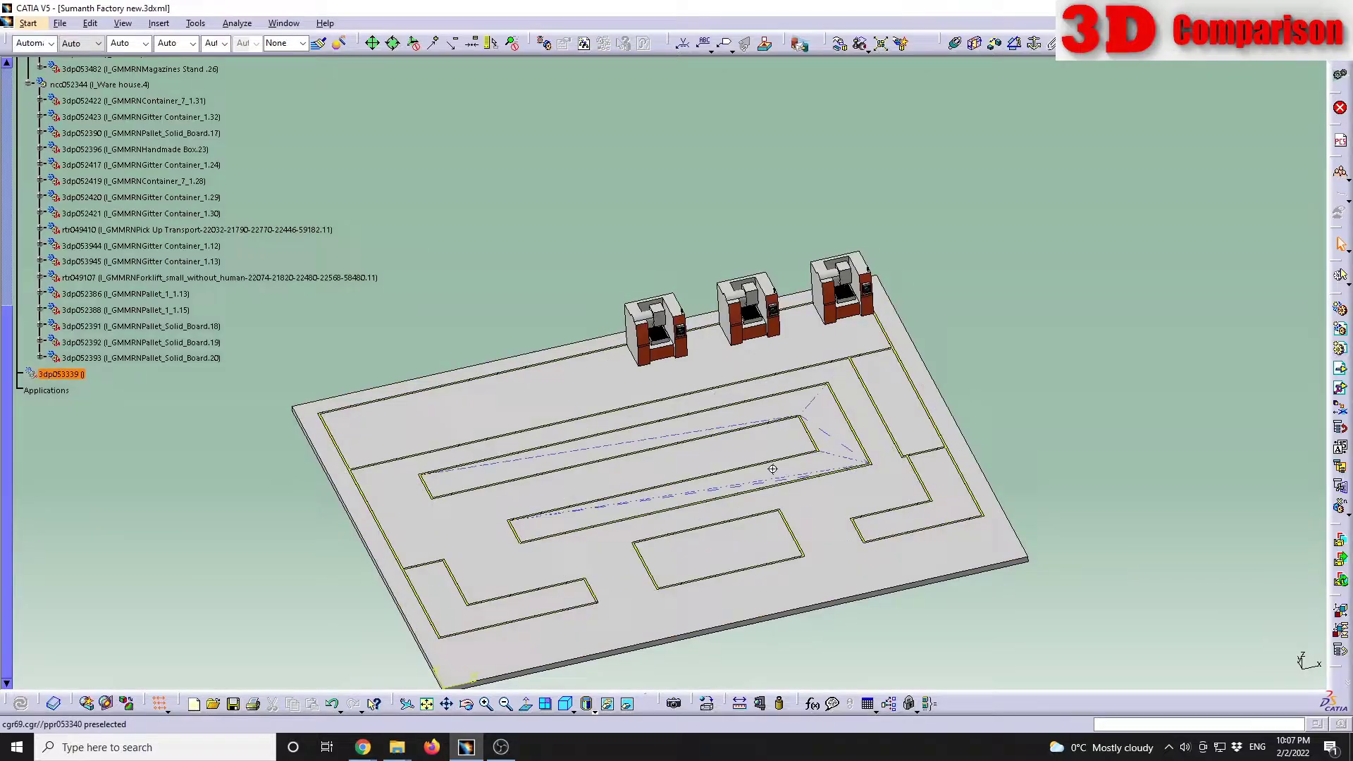
middle_drag(772, 468, 670, 431)
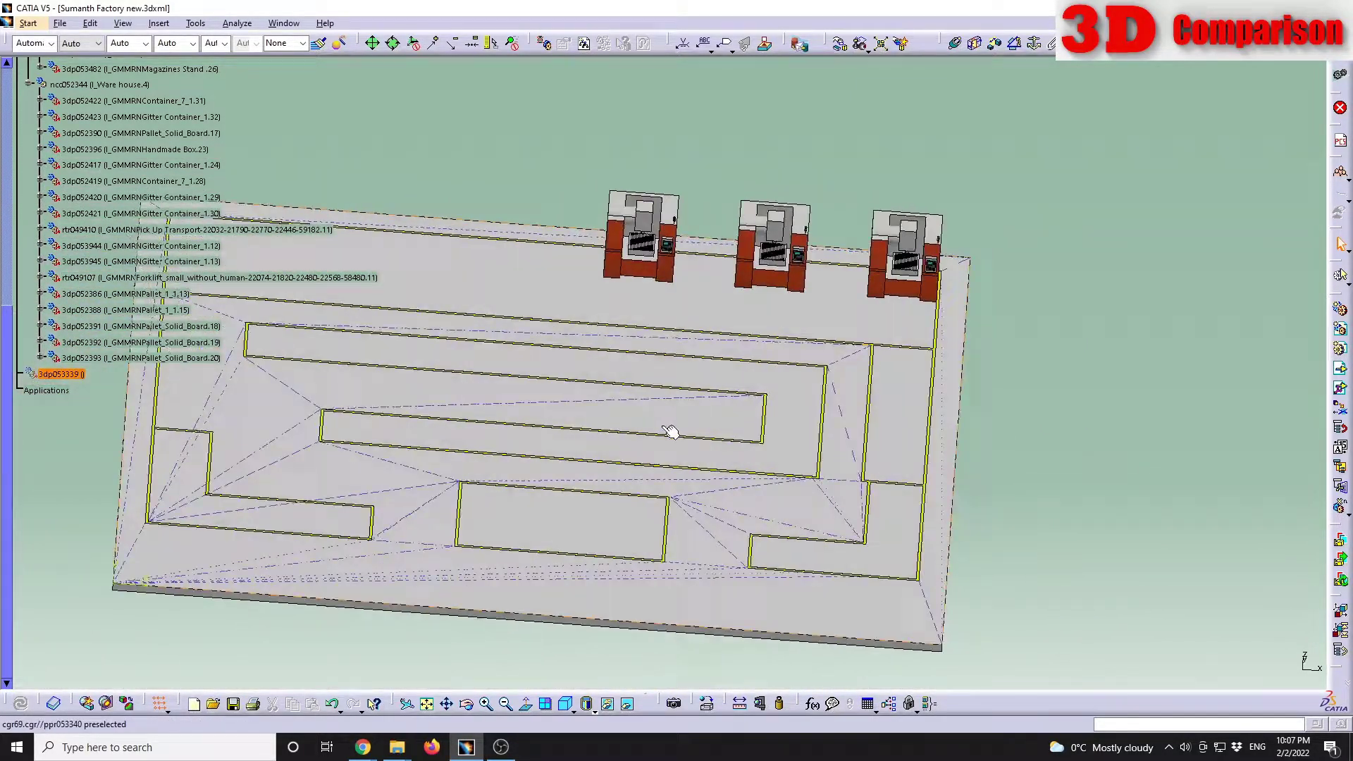
middle_drag(670, 266, 810, 493)
click(631, 710)
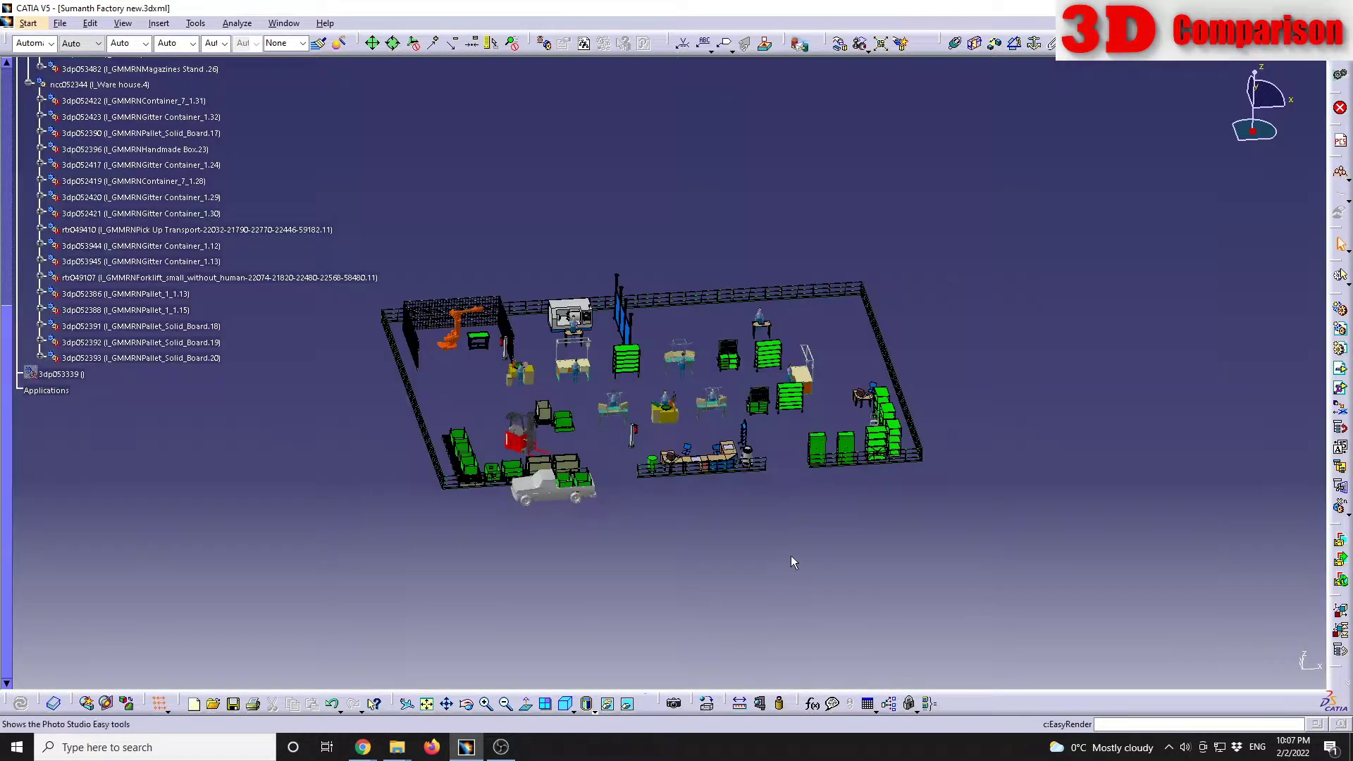
Locate the office's blue desk panel, Desk_Panel.45, in the specification tree and hide it
middle_drag(791, 556, 775, 415)
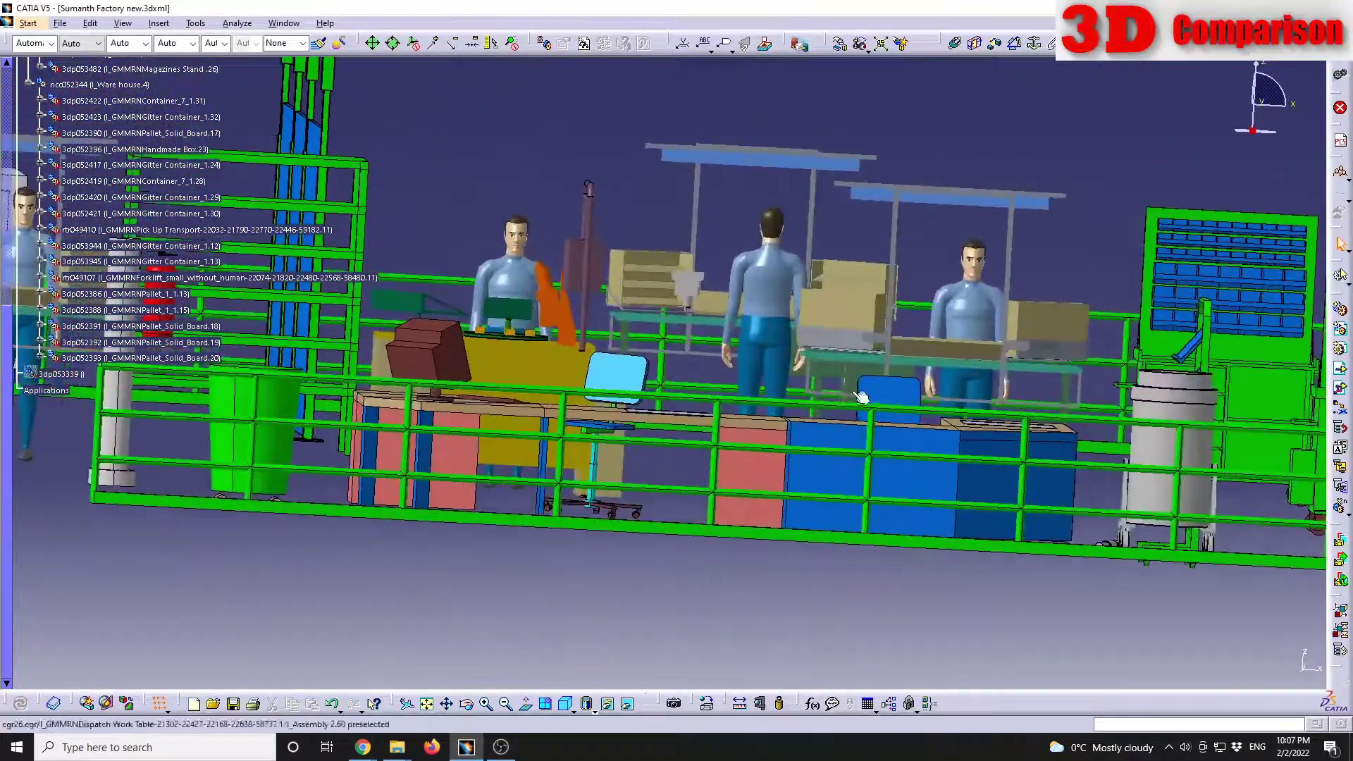
middle_drag(947, 444, 778, 428)
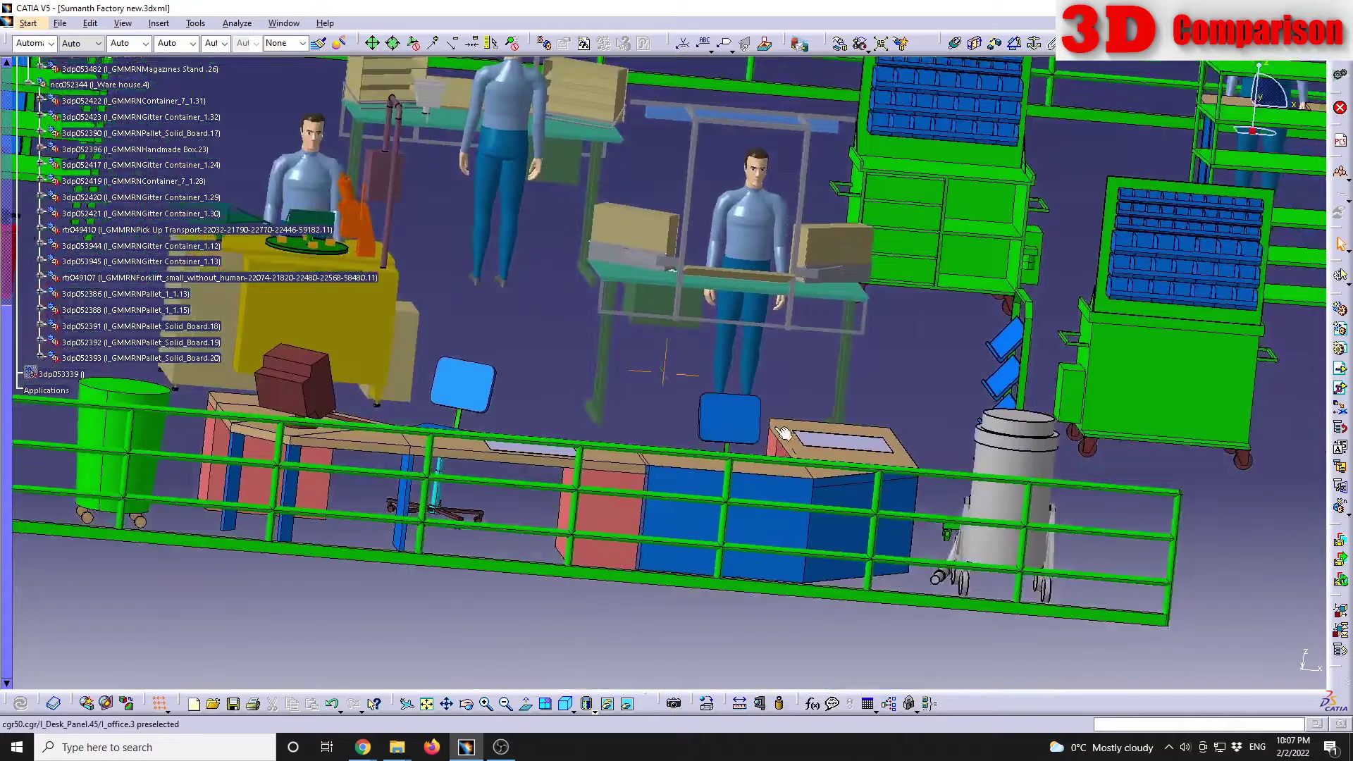
click(796, 538)
right_click(796, 537)
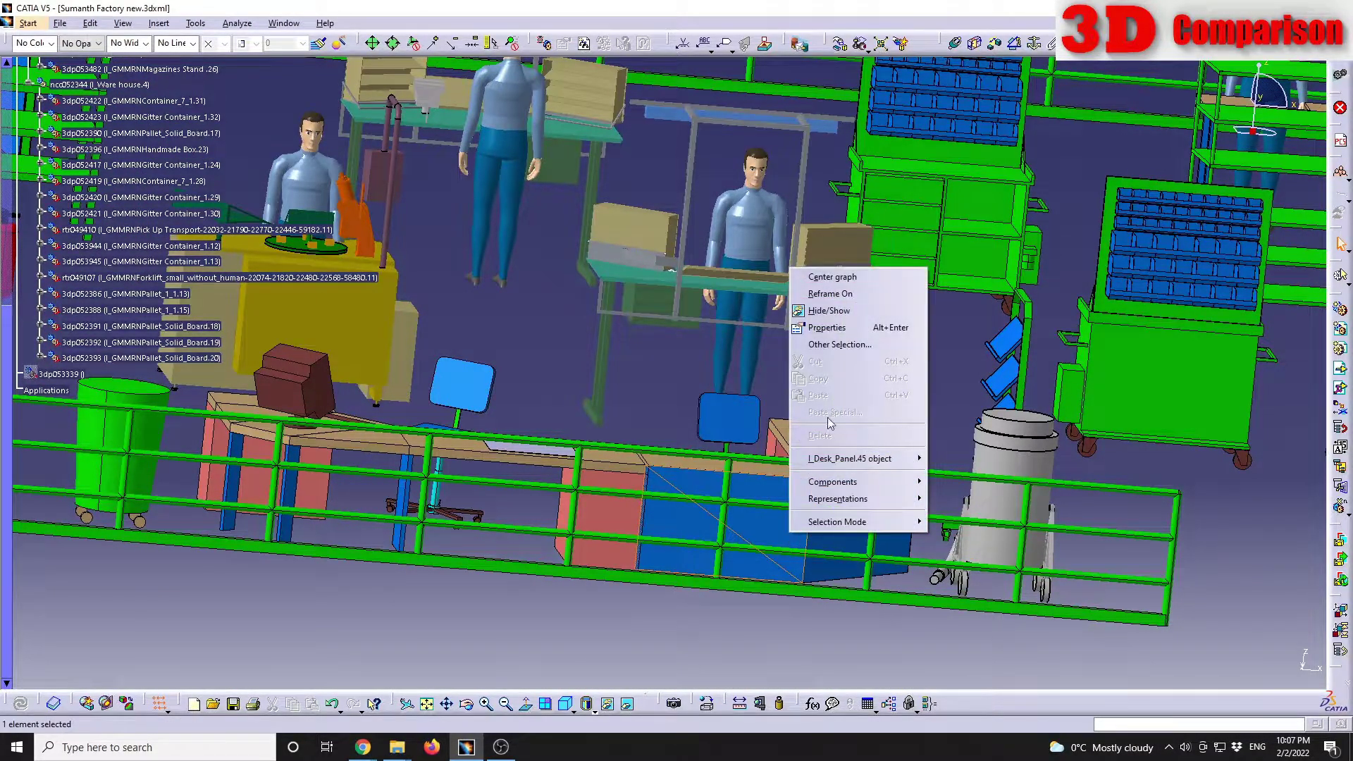
click(855, 281)
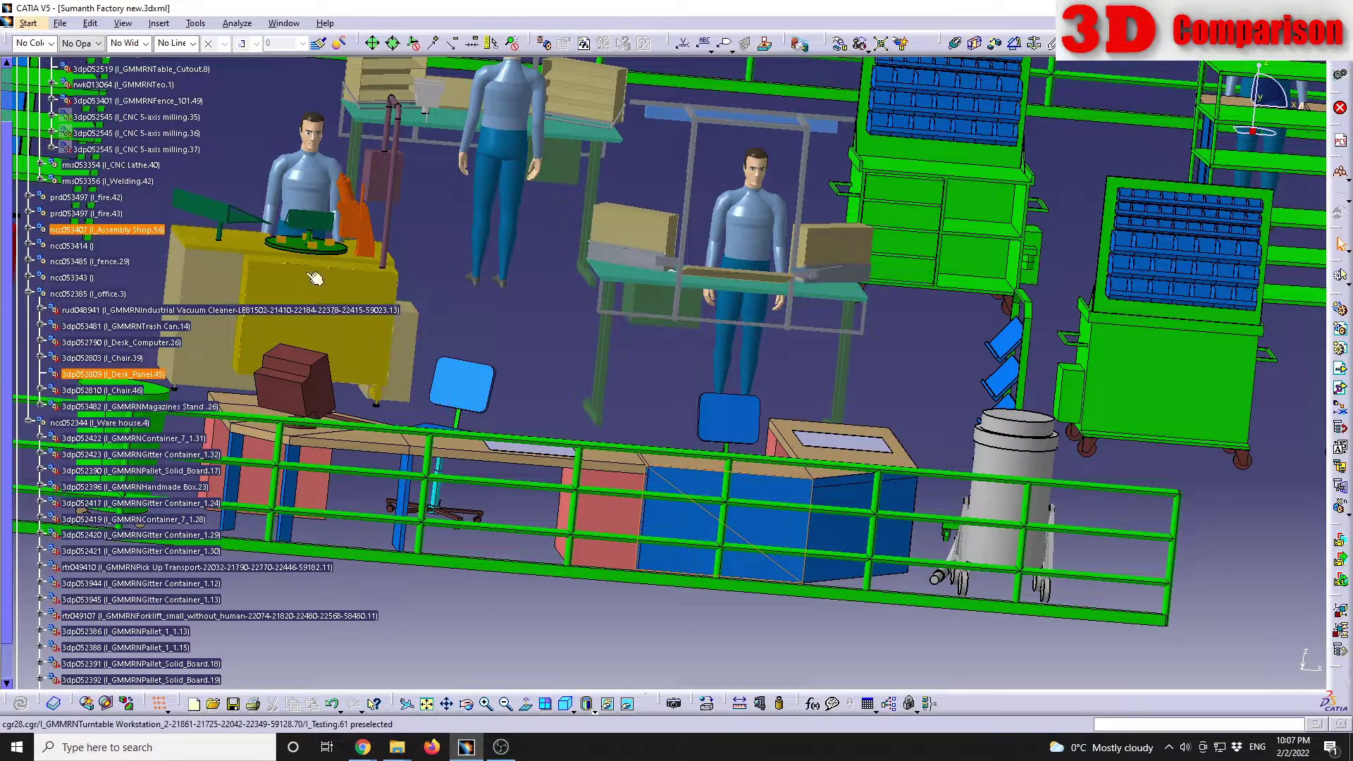
click(134, 378)
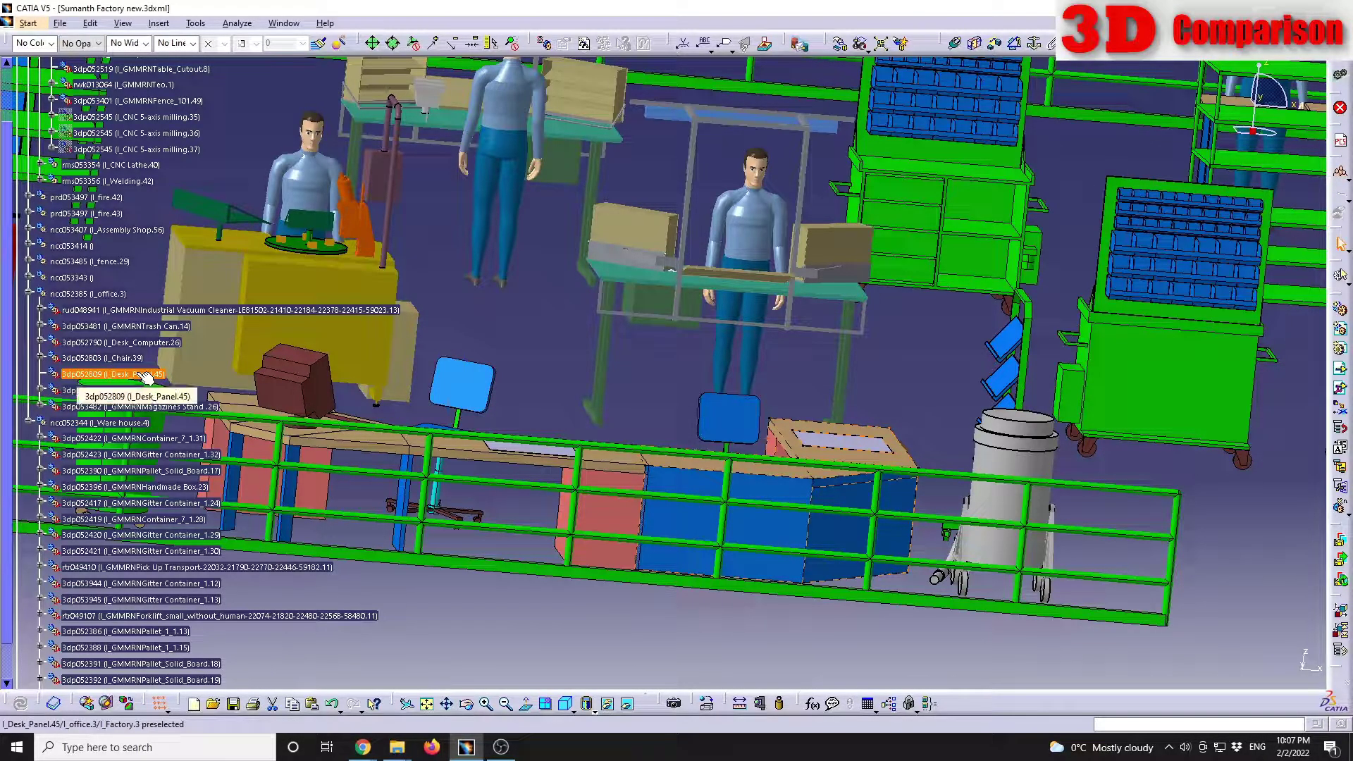
right_click(146, 378)
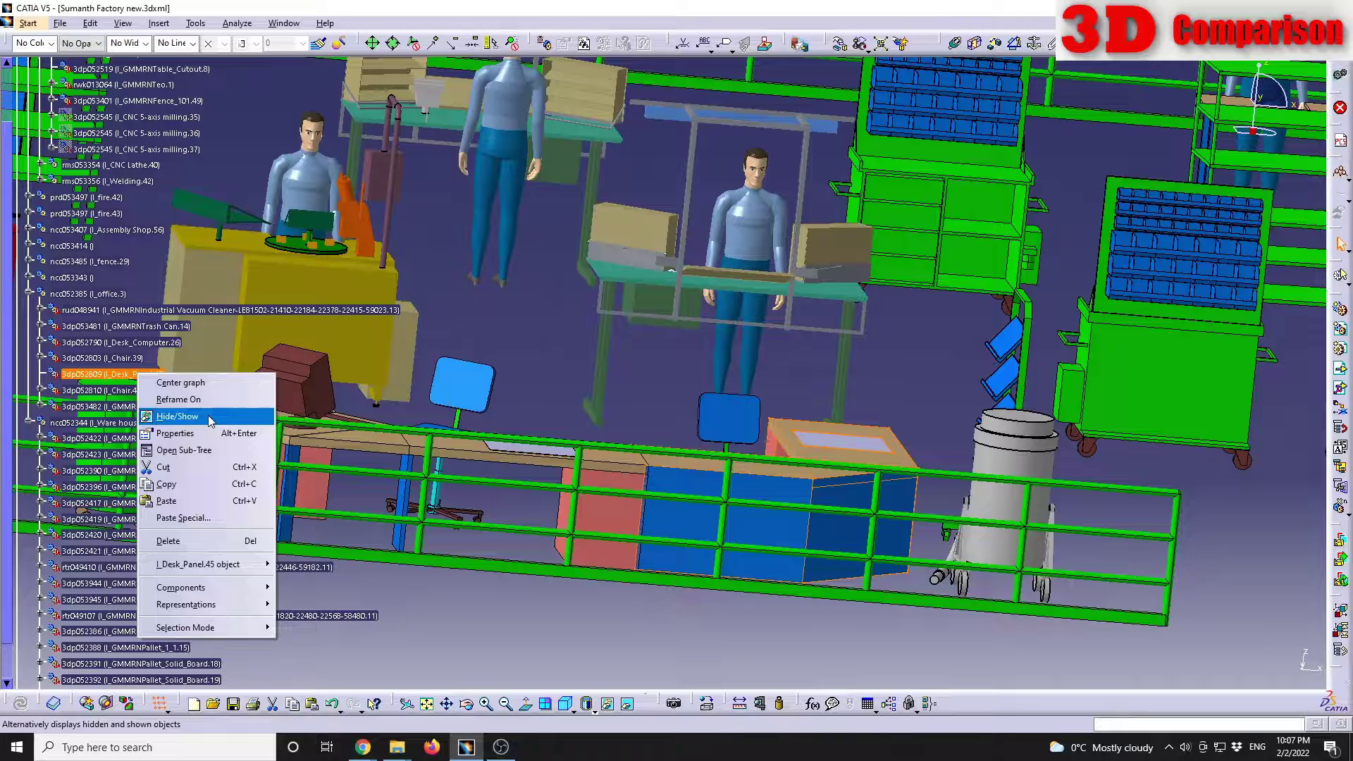
click(173, 412)
Swap to the hidden space and restore the floor part 3dp053339 to the visible space with Hide/Show
middle_drag(768, 504, 567, 505)
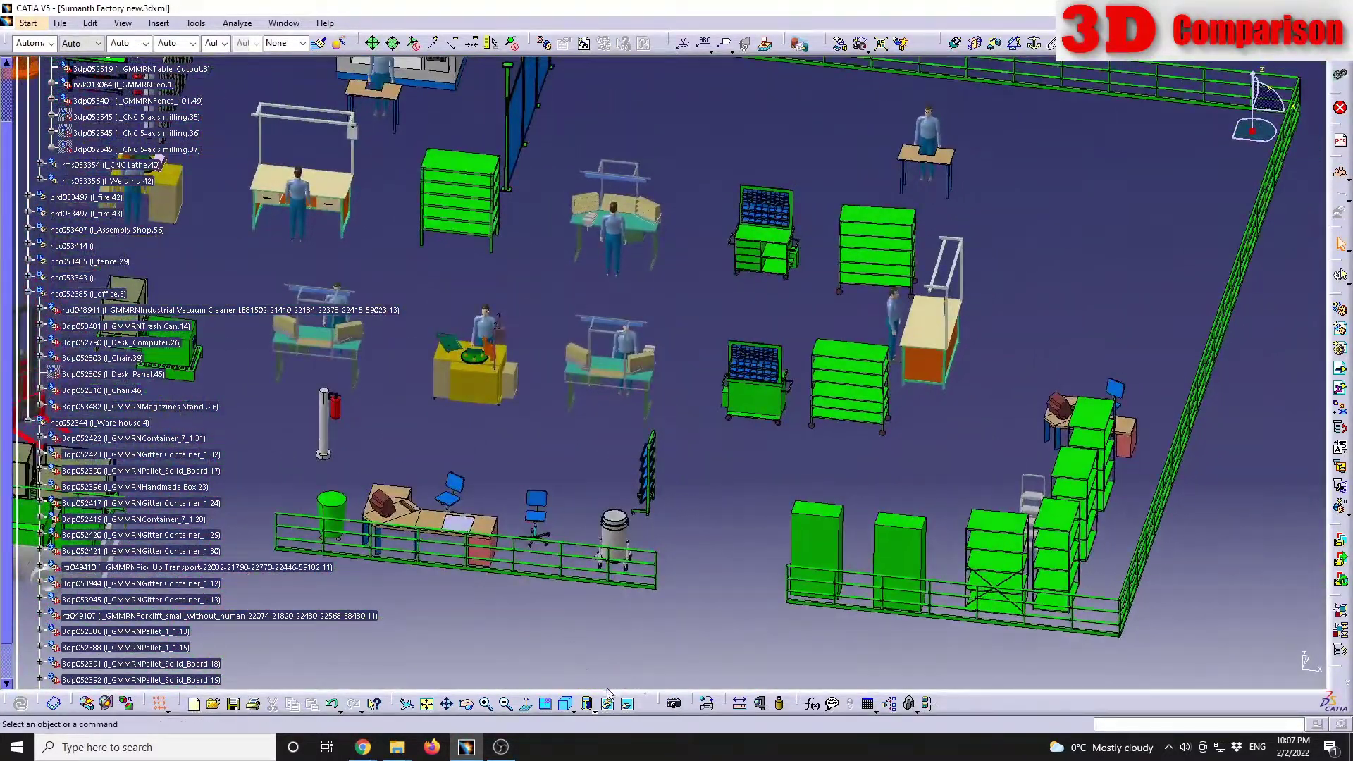
click(627, 703)
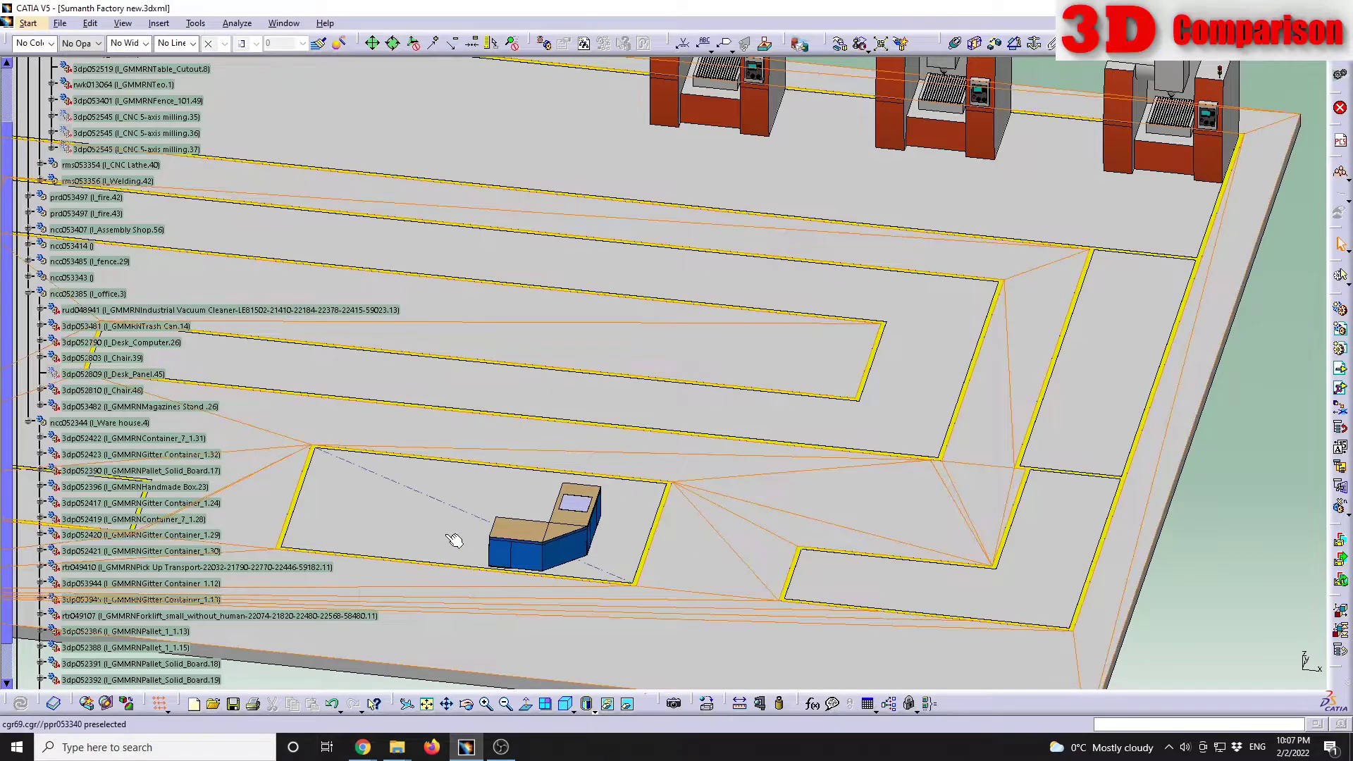
scroll(449, 537, down, 3)
middle_drag(623, 490, 735, 565)
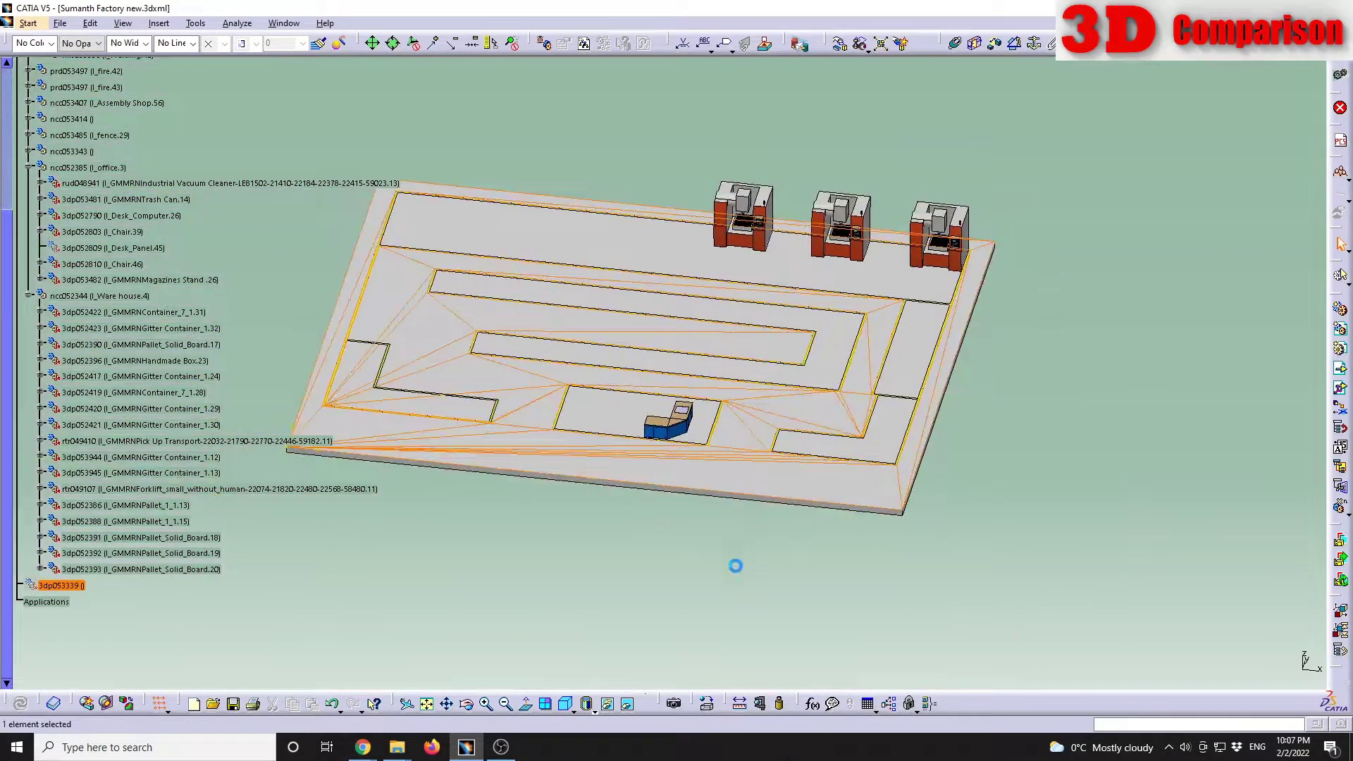
right_click(54, 589)
click(95, 362)
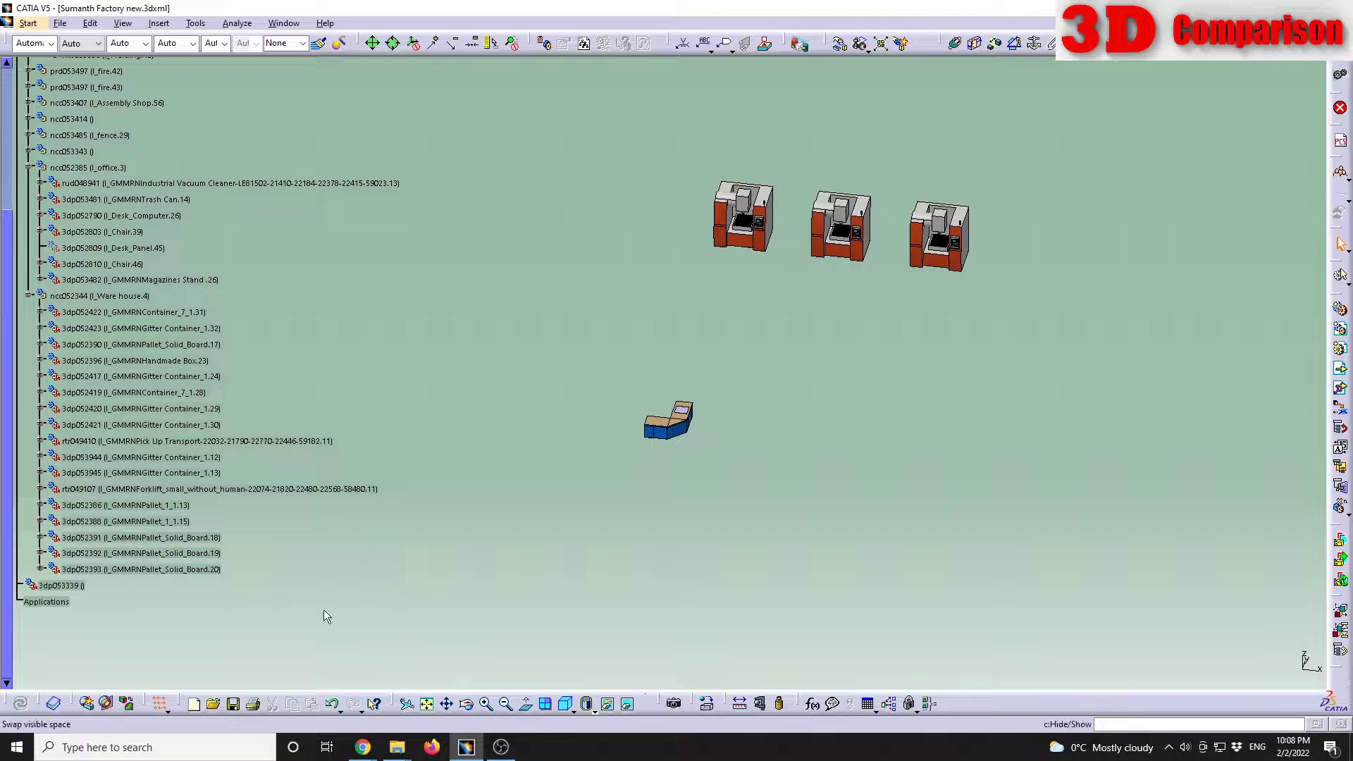
Restore the office's Desk_Panel.45 and the milling machine CNC 5-axis milling.35 to the visible space with Hide/Show
click(610, 708)
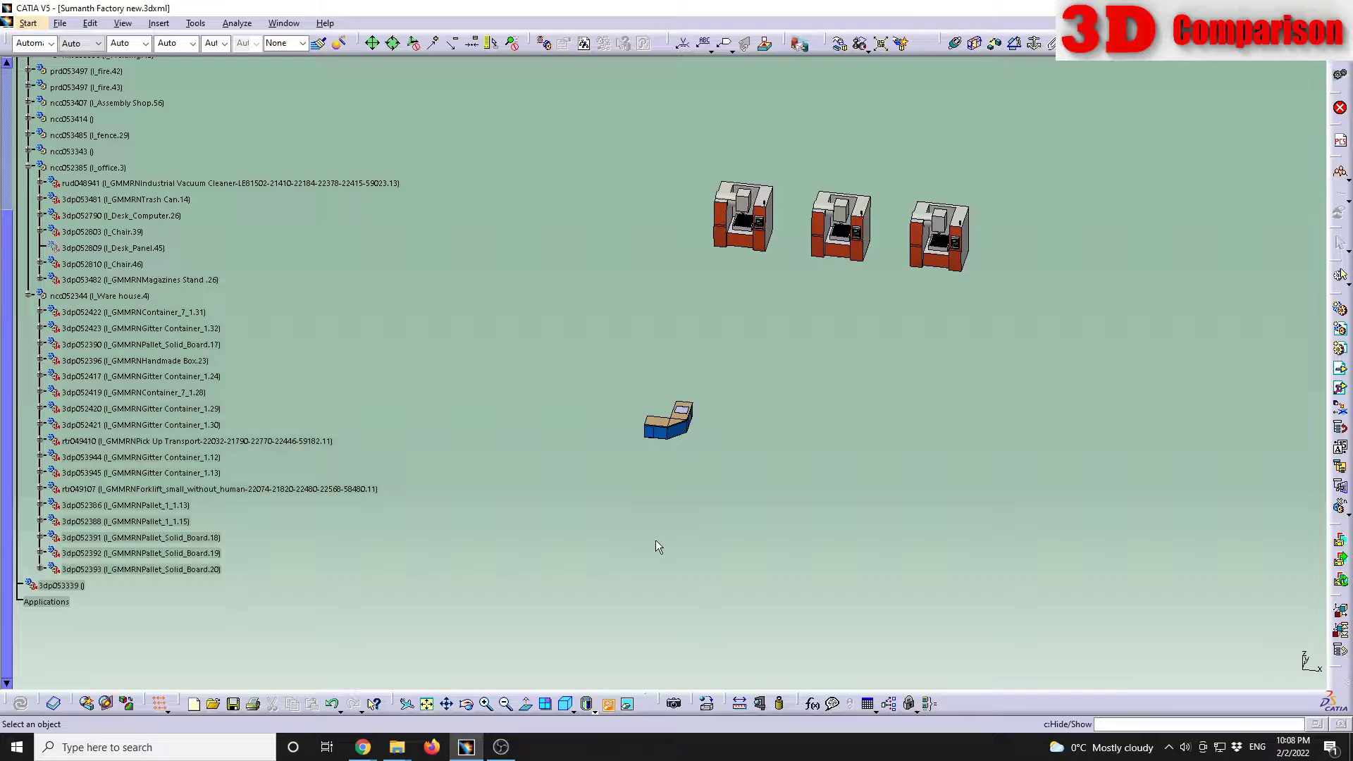
click(116, 248)
scroll(496, 377, up, 5)
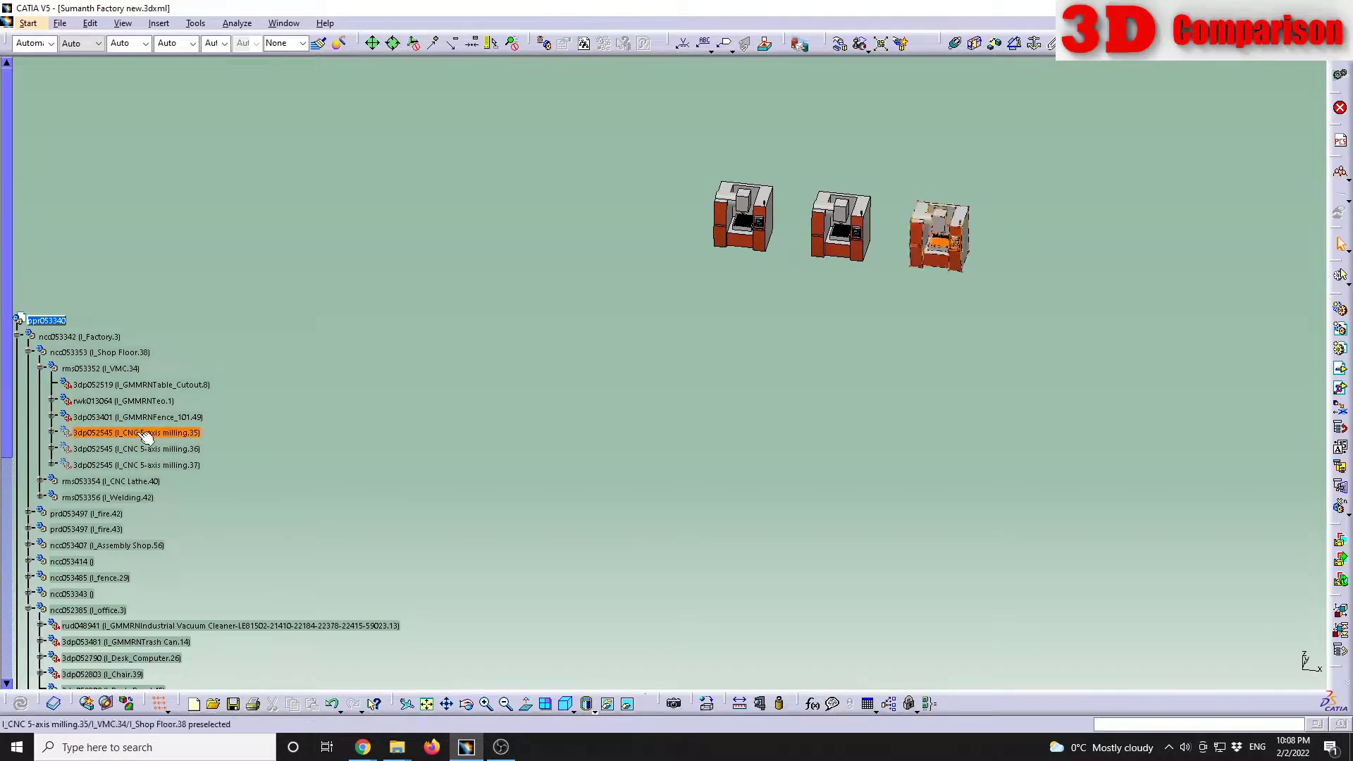
click(608, 703)
click(137, 434)
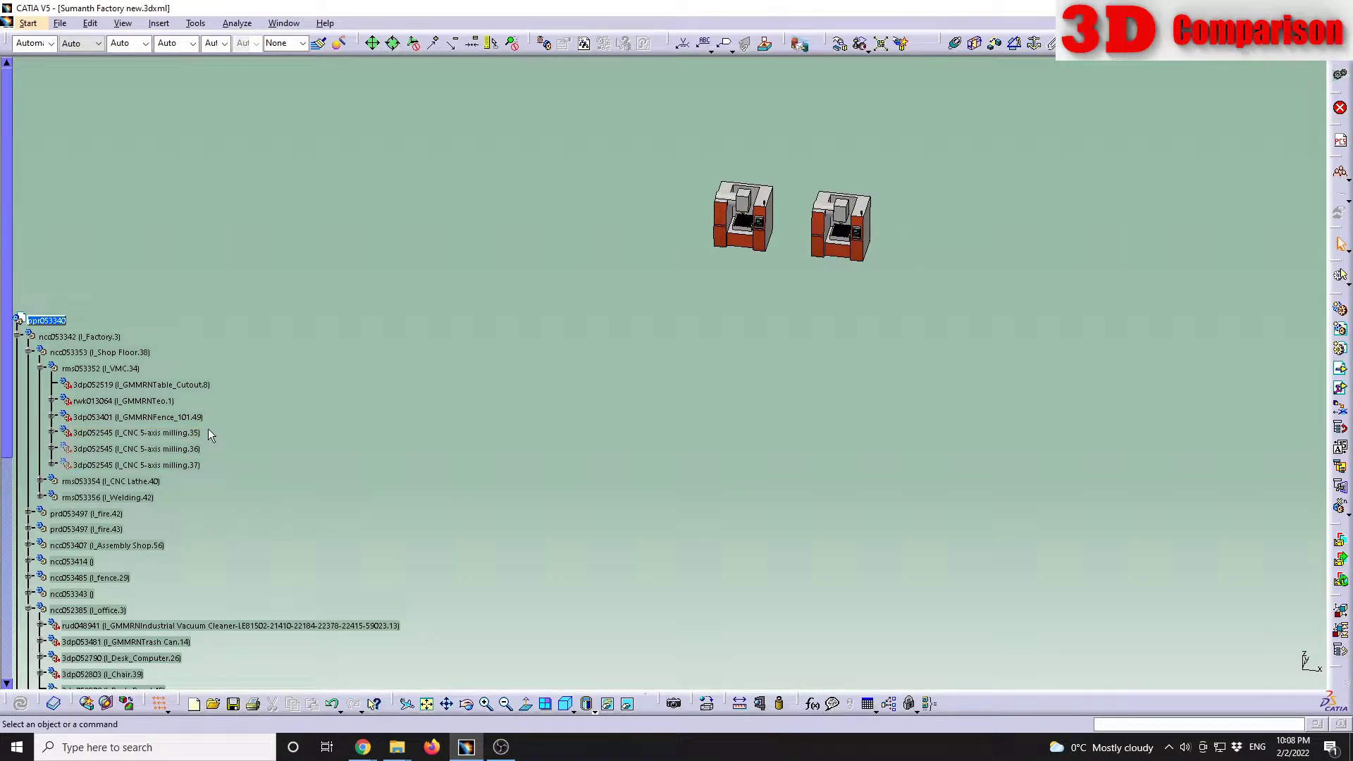
Restore CNC 5-axis milling.36 and CNC 5-axis milling.37 together with Hide/Show and return to the visible space
click(170, 449)
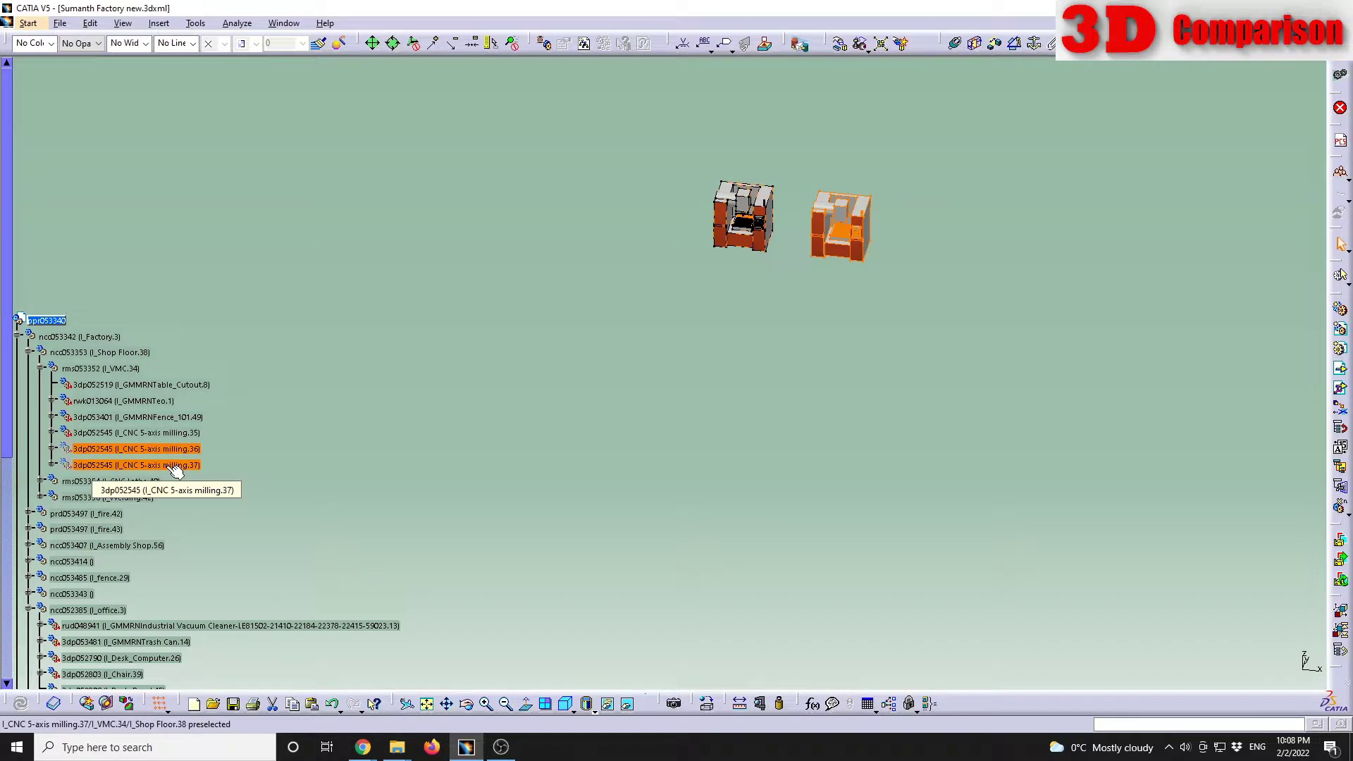
ctrl+click(173, 465)
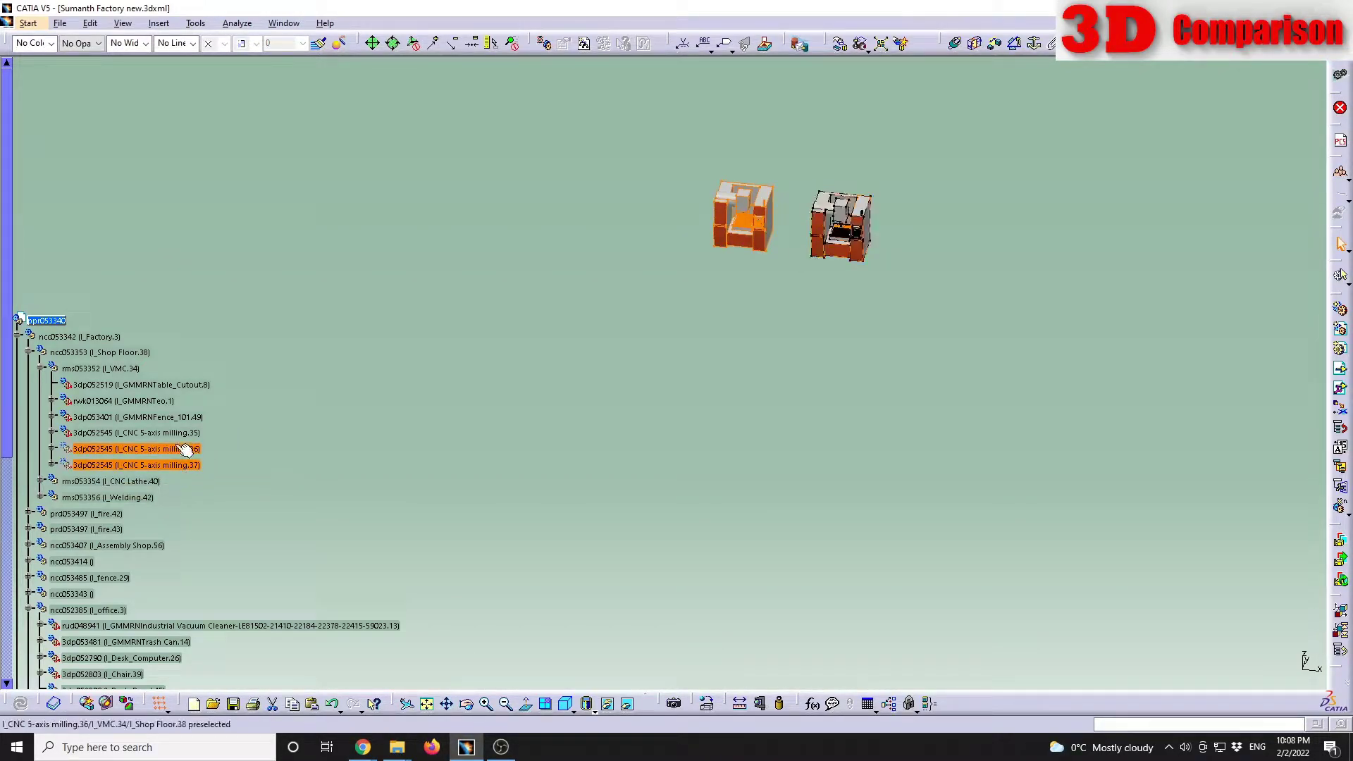
right_click(186, 451)
click(232, 490)
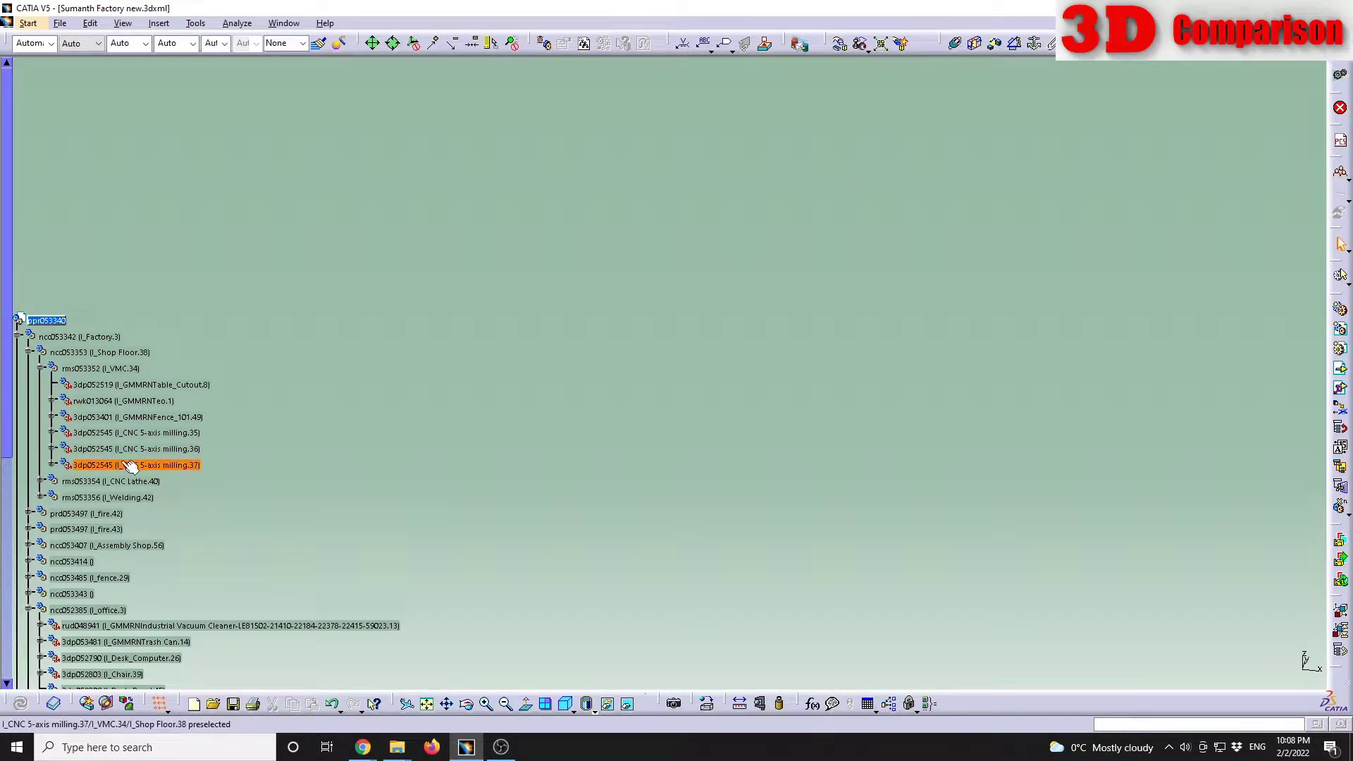
middle_drag(644, 496, 736, 546)
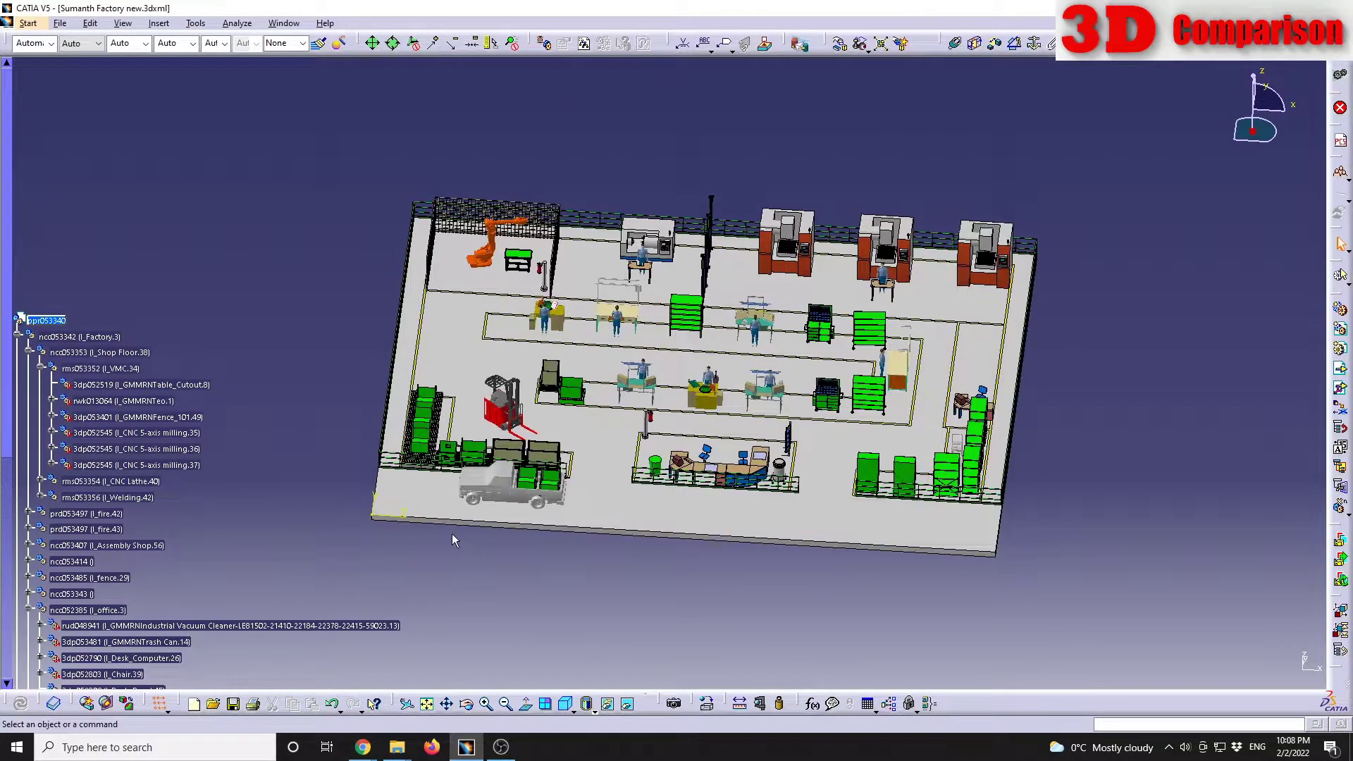
Select CNC 5-axis milling.35 through milling.37 as a range in the specification tree, then the whole VMC.34 assembly
click(187, 467)
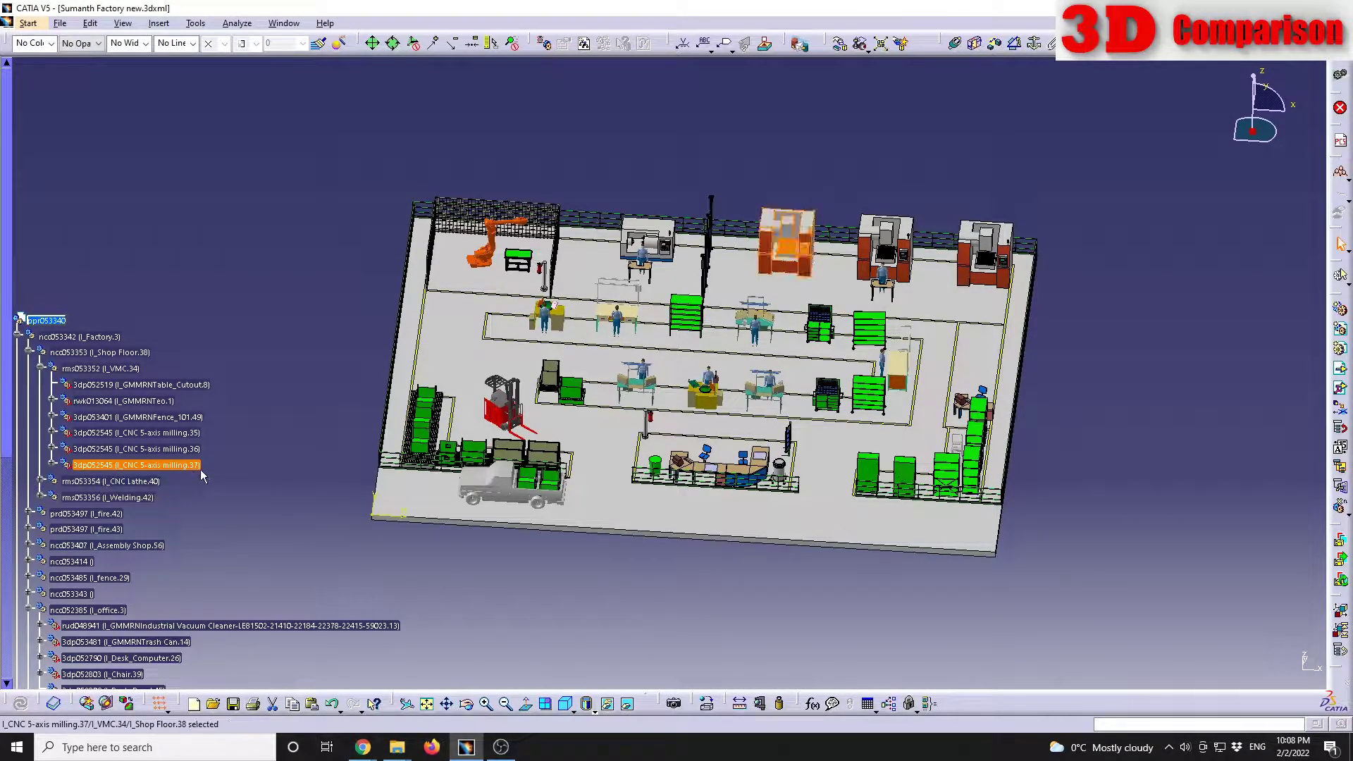
shift+click(187, 435)
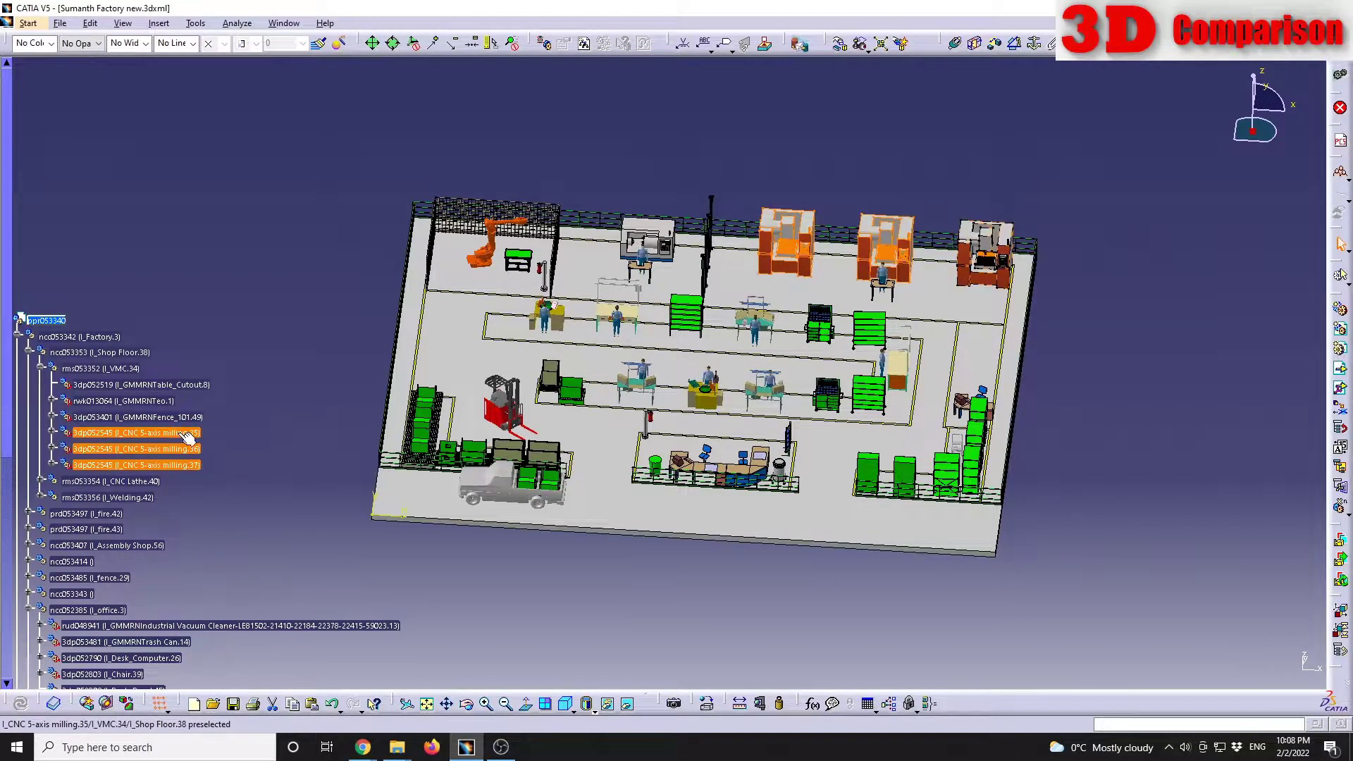
click(101, 369)
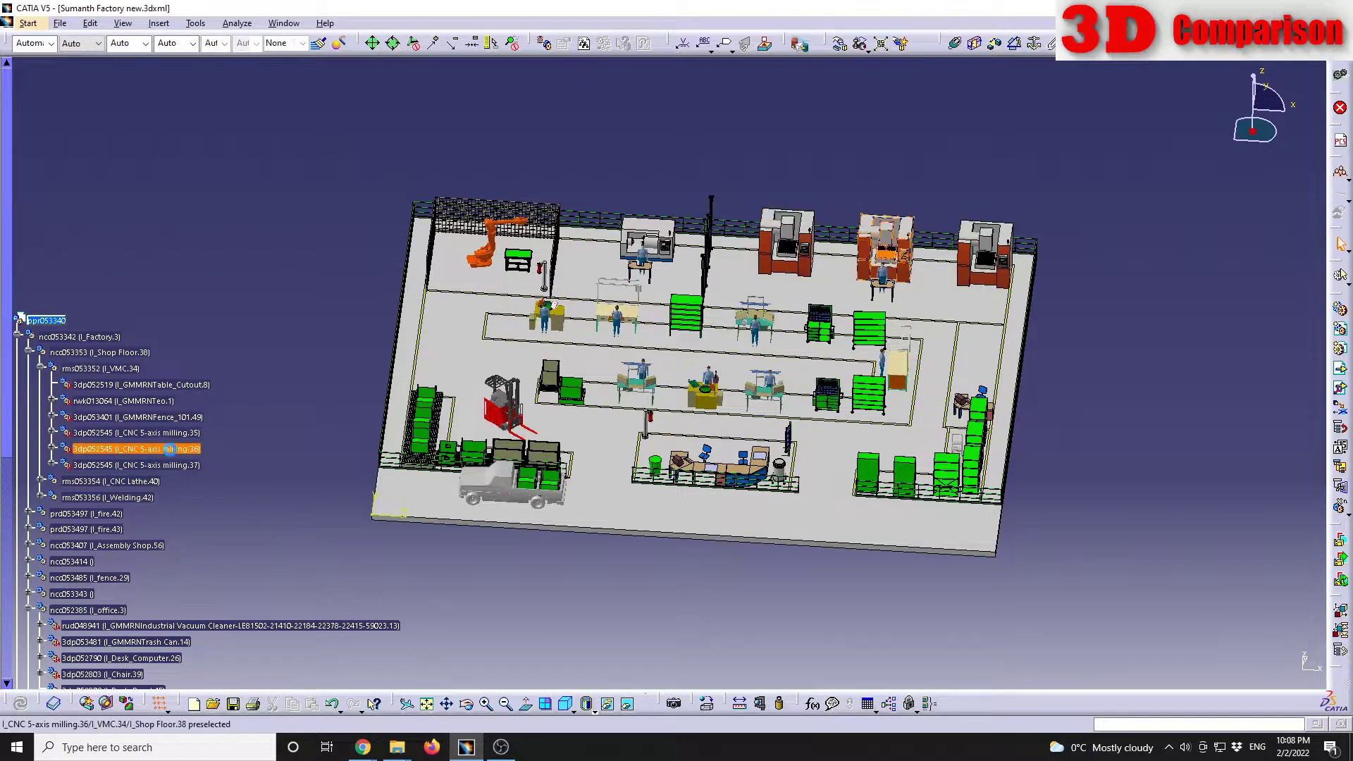
Select all Ware house.4 components from Container_7_1.31 to Pallet_Solid_Board.20 in the specification tree and hide them together
scroll(144, 551, down, 4)
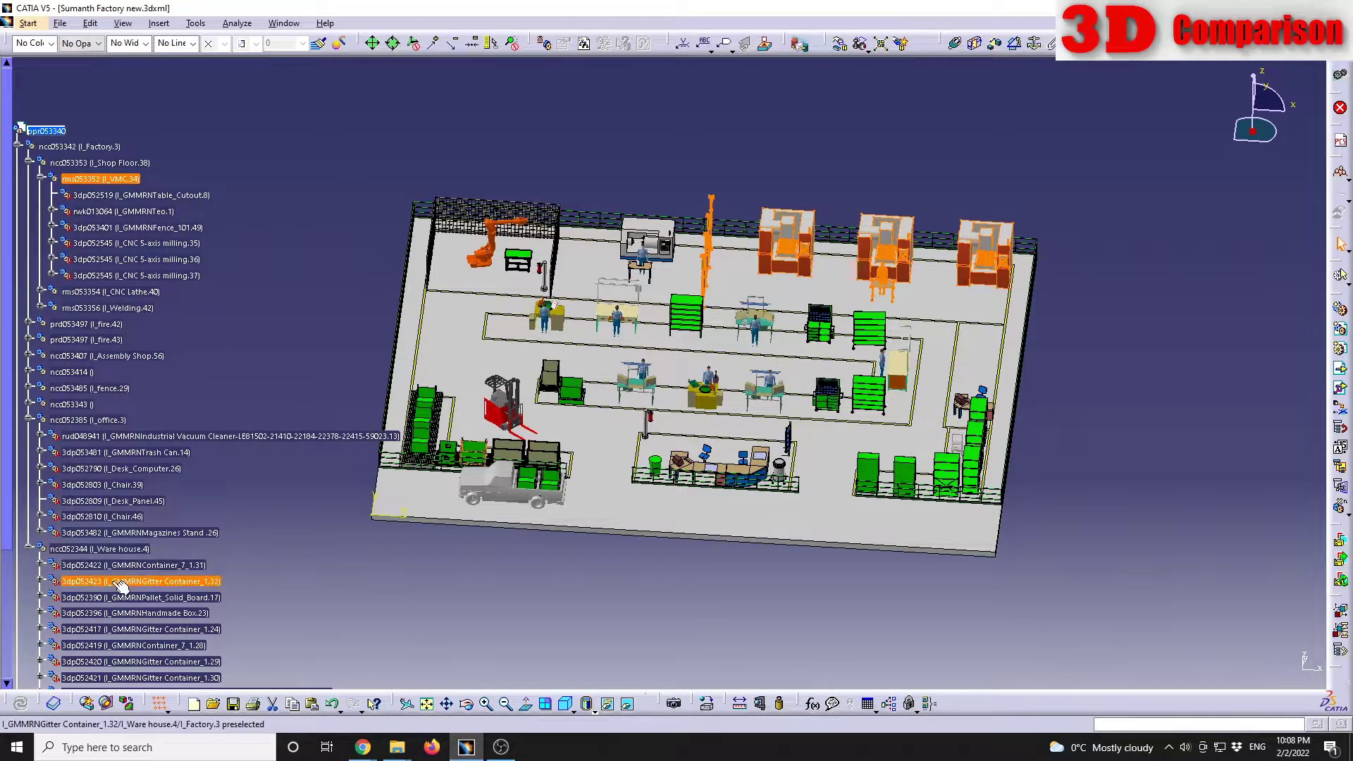
click(129, 569)
scroll(131, 578, down, 4)
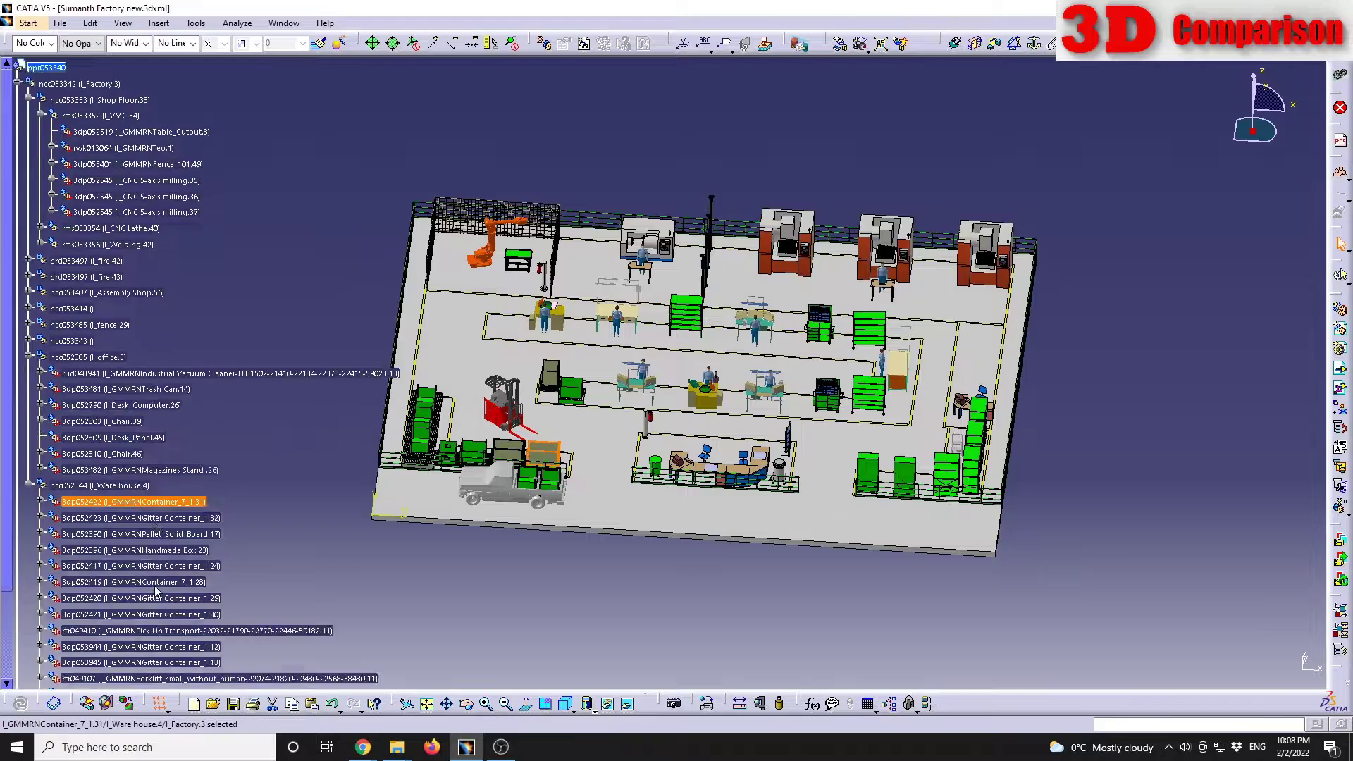
shift+click(145, 633)
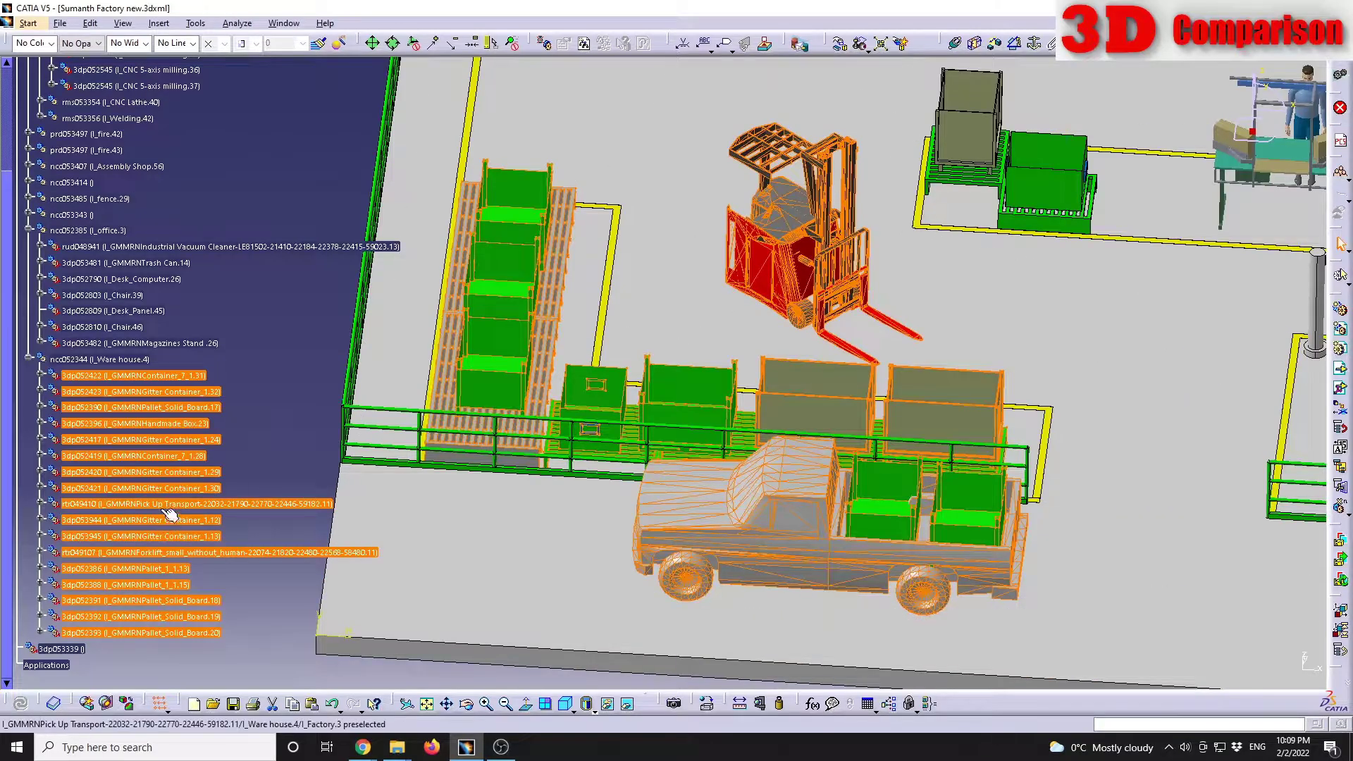
right_click(154, 376)
click(190, 419)
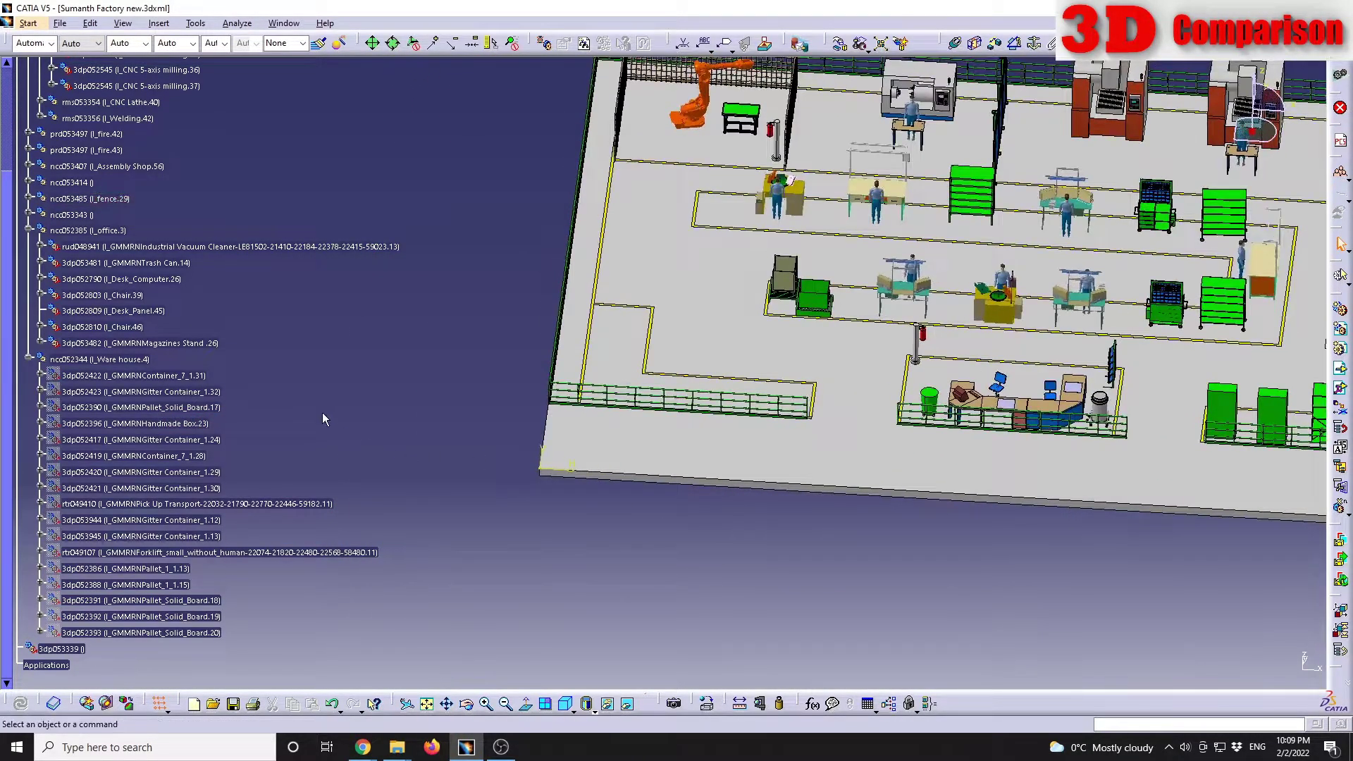
Reselect the hidden Ware house.4 components from Container_7_1.31 to Pallet_Solid_Board.20 and show them again with Hide/Show
click(134, 375)
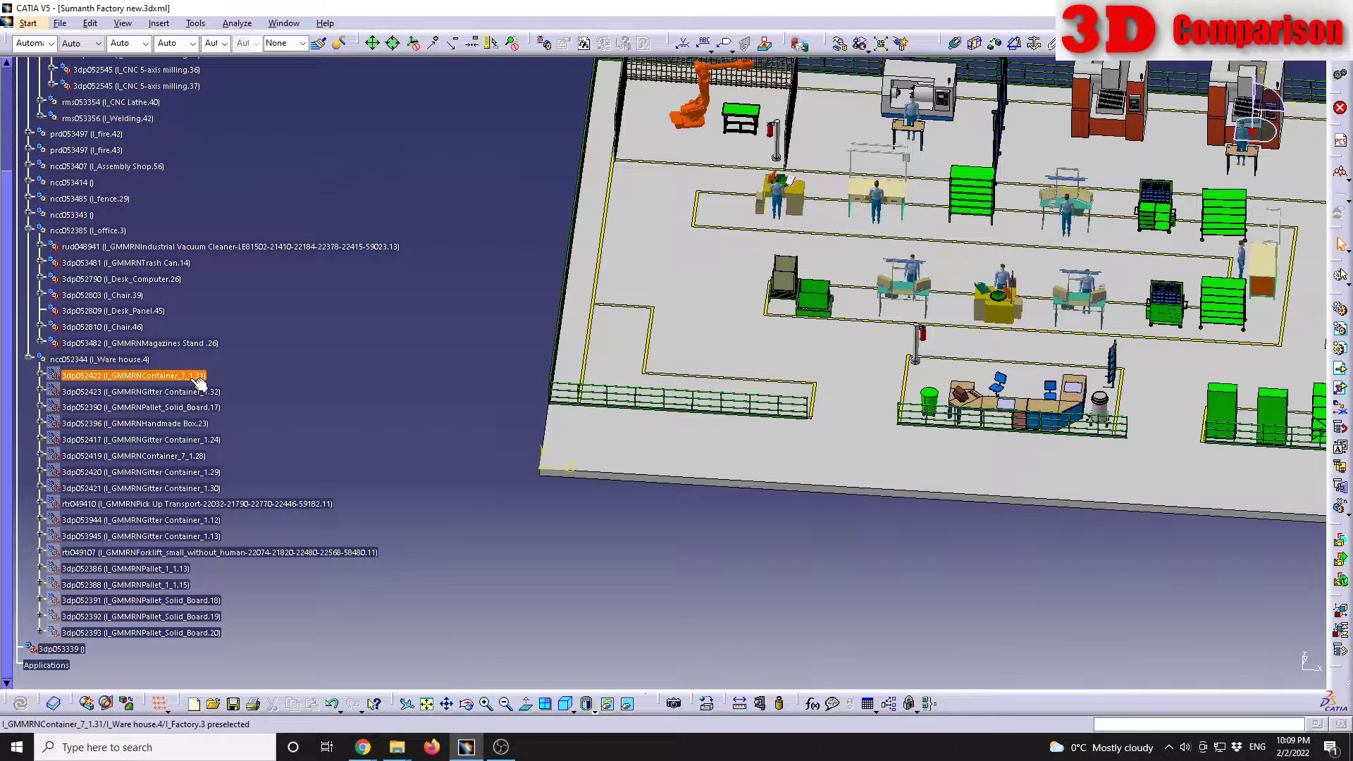
shift+click(169, 632)
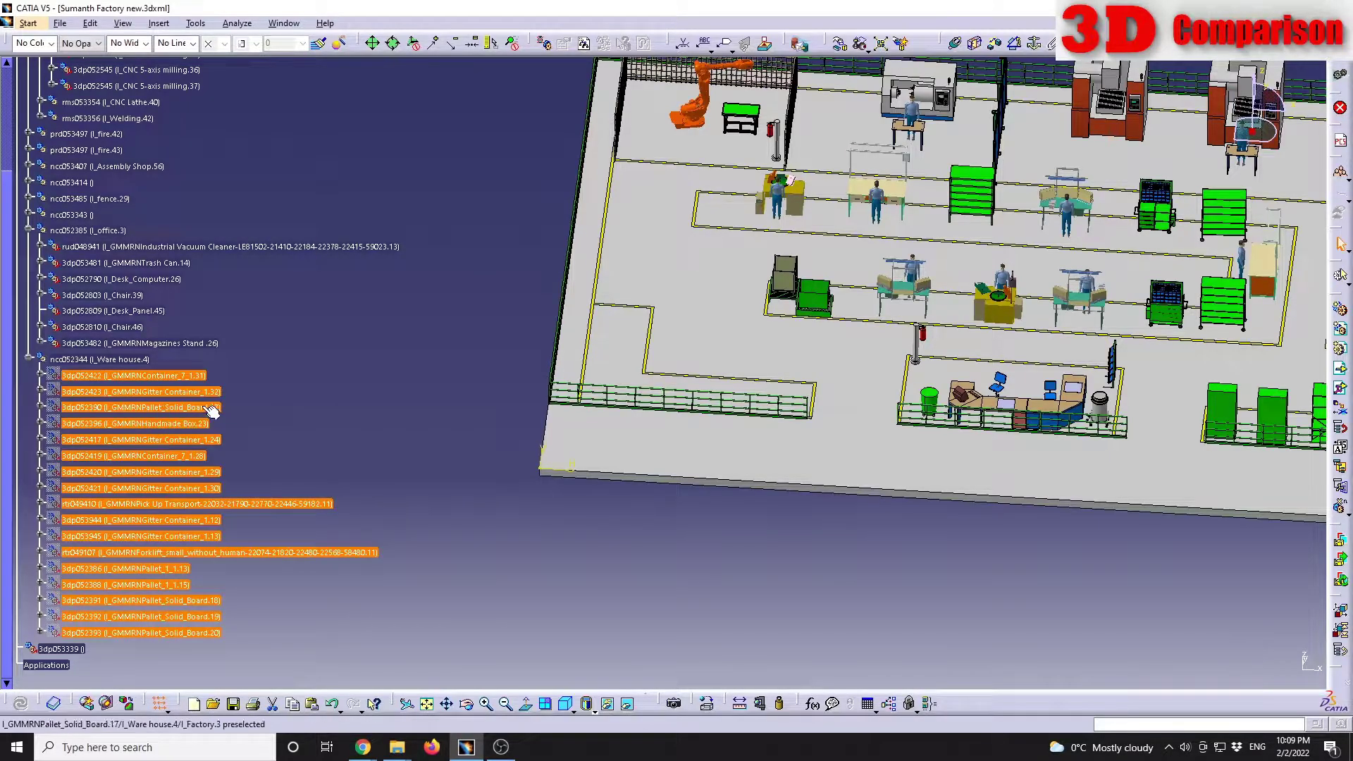
right_click(184, 377)
click(261, 421)
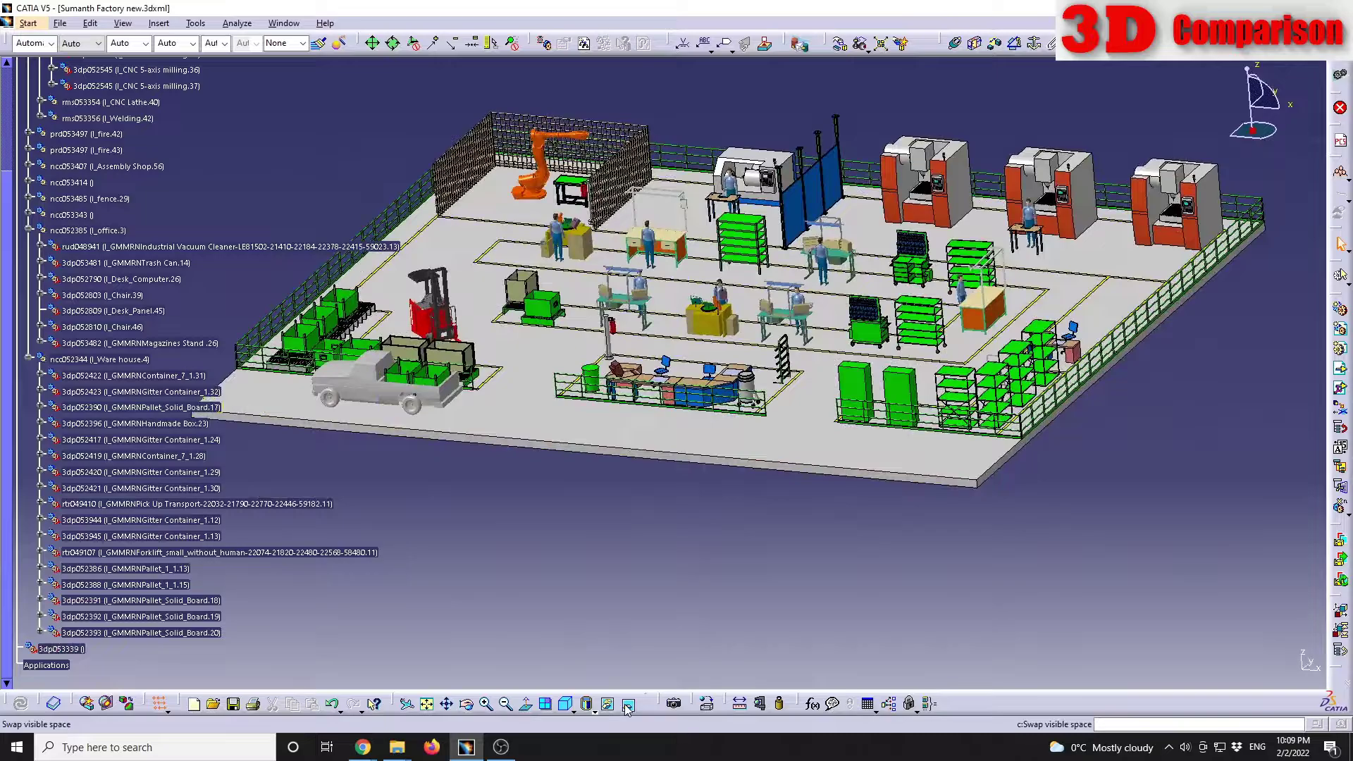
middle_drag(615, 398, 622, 493)
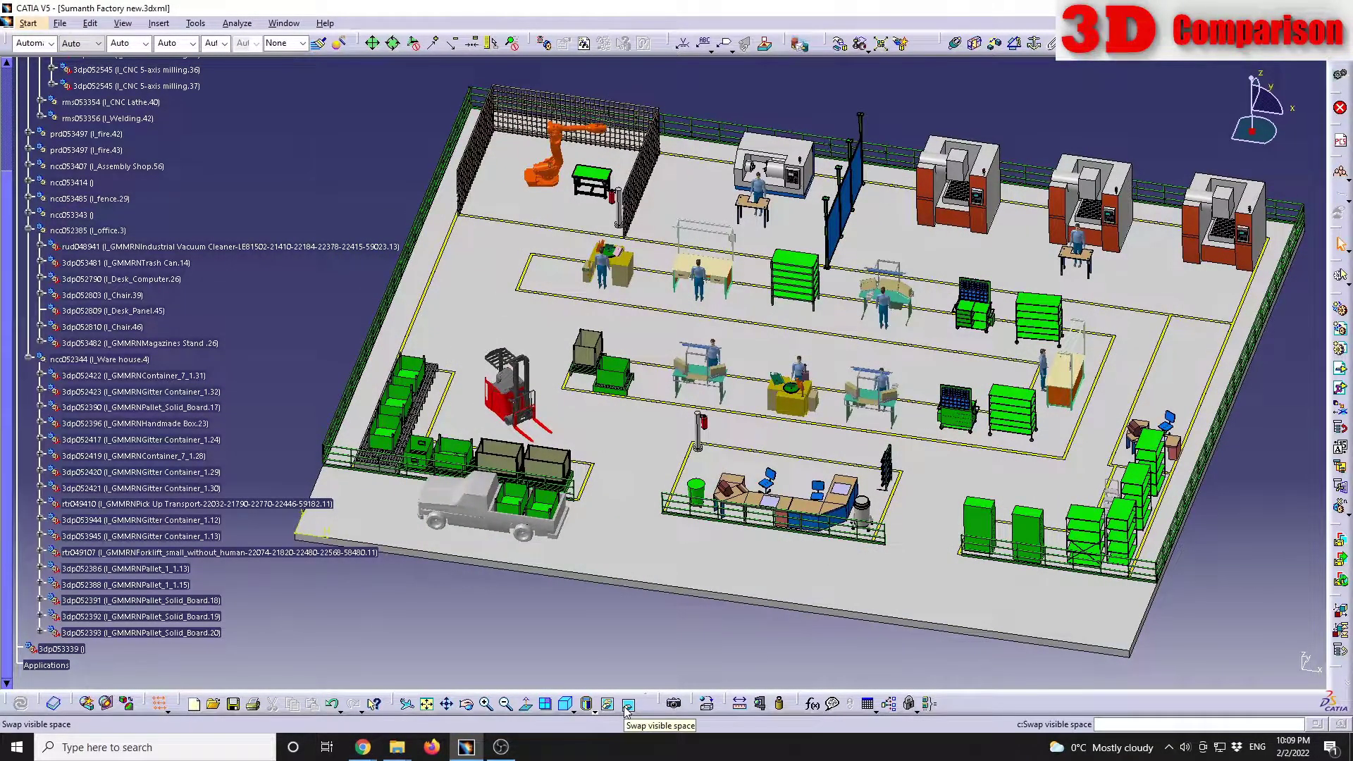